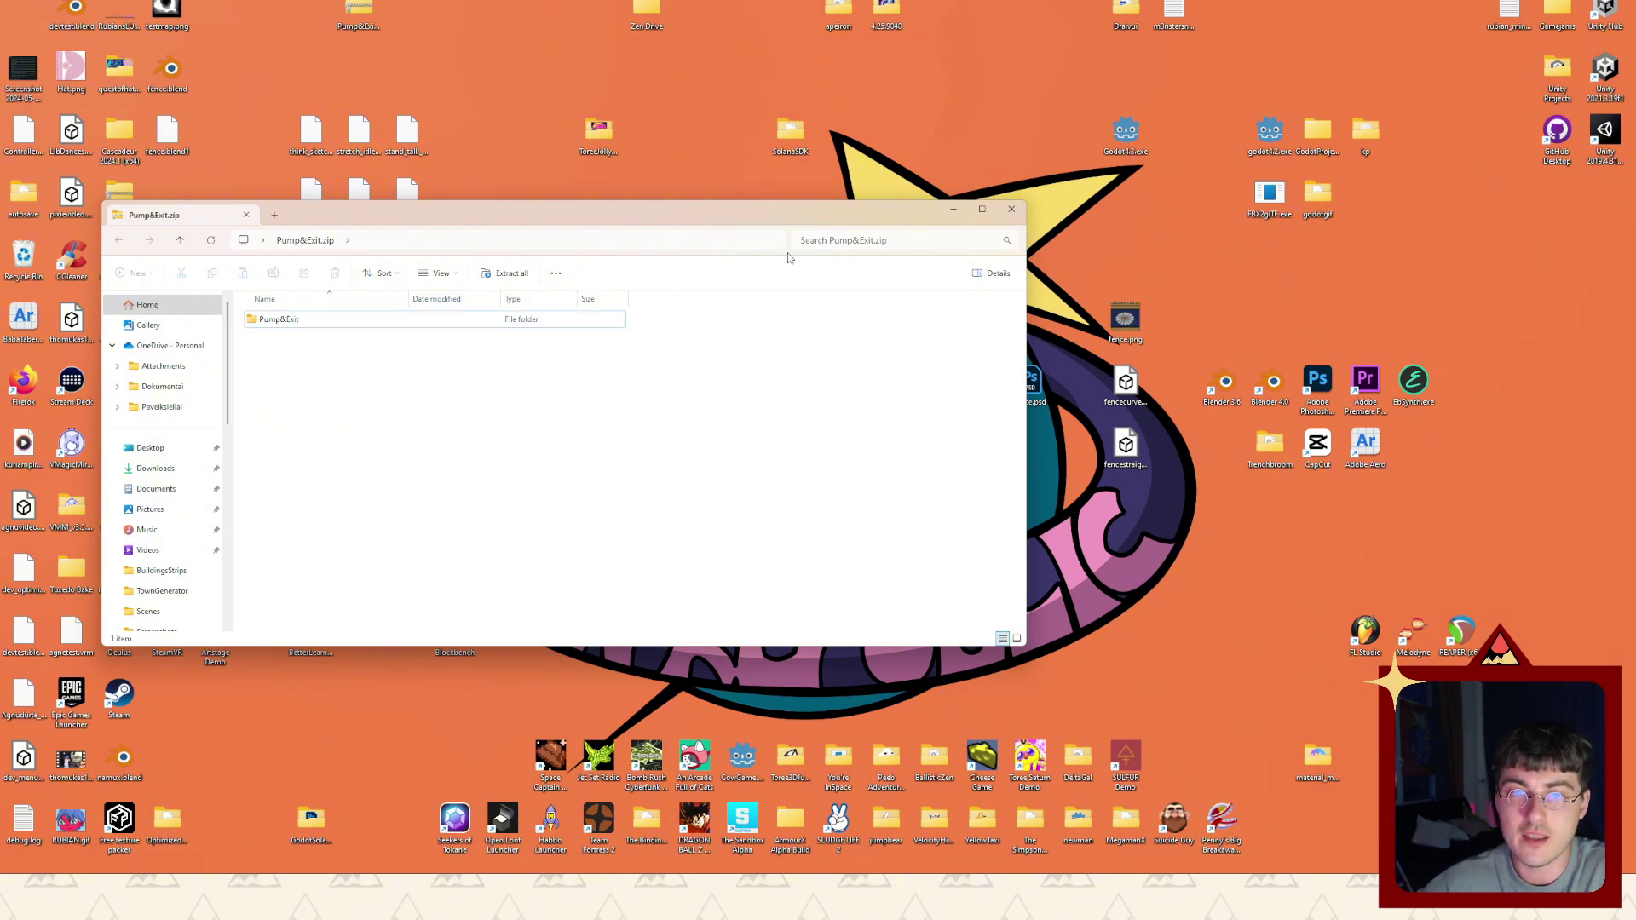
Copy the Pump&Exit folder from Pump&Exit.zip into the GodotProjects folder.
double_click(1318, 132)
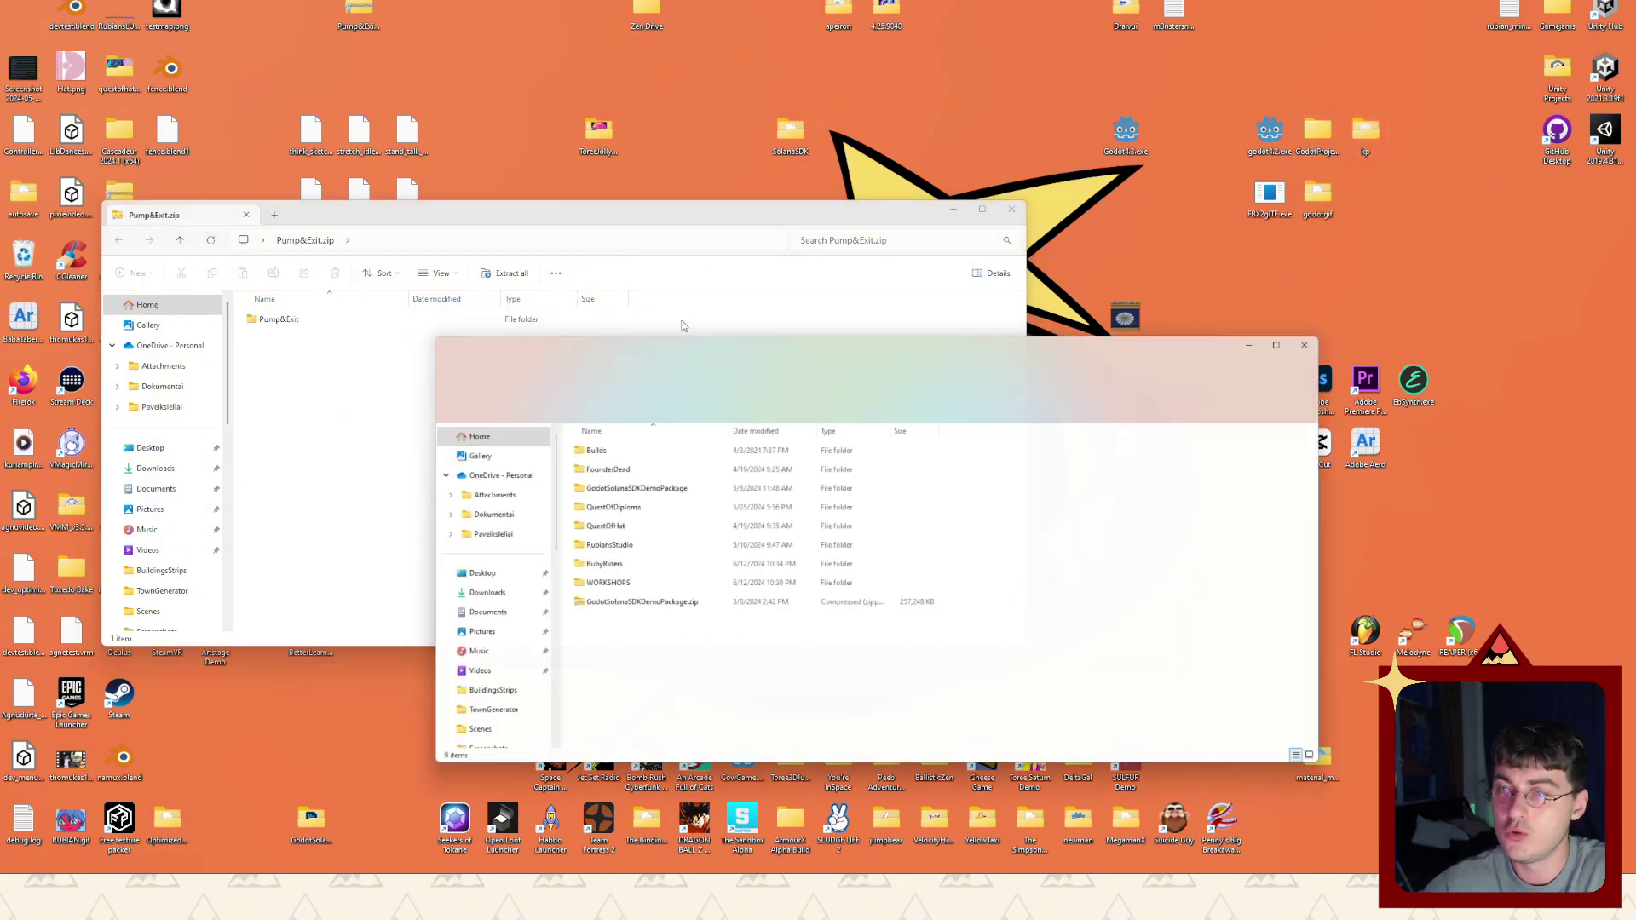
click(288, 391)
click(277, 322)
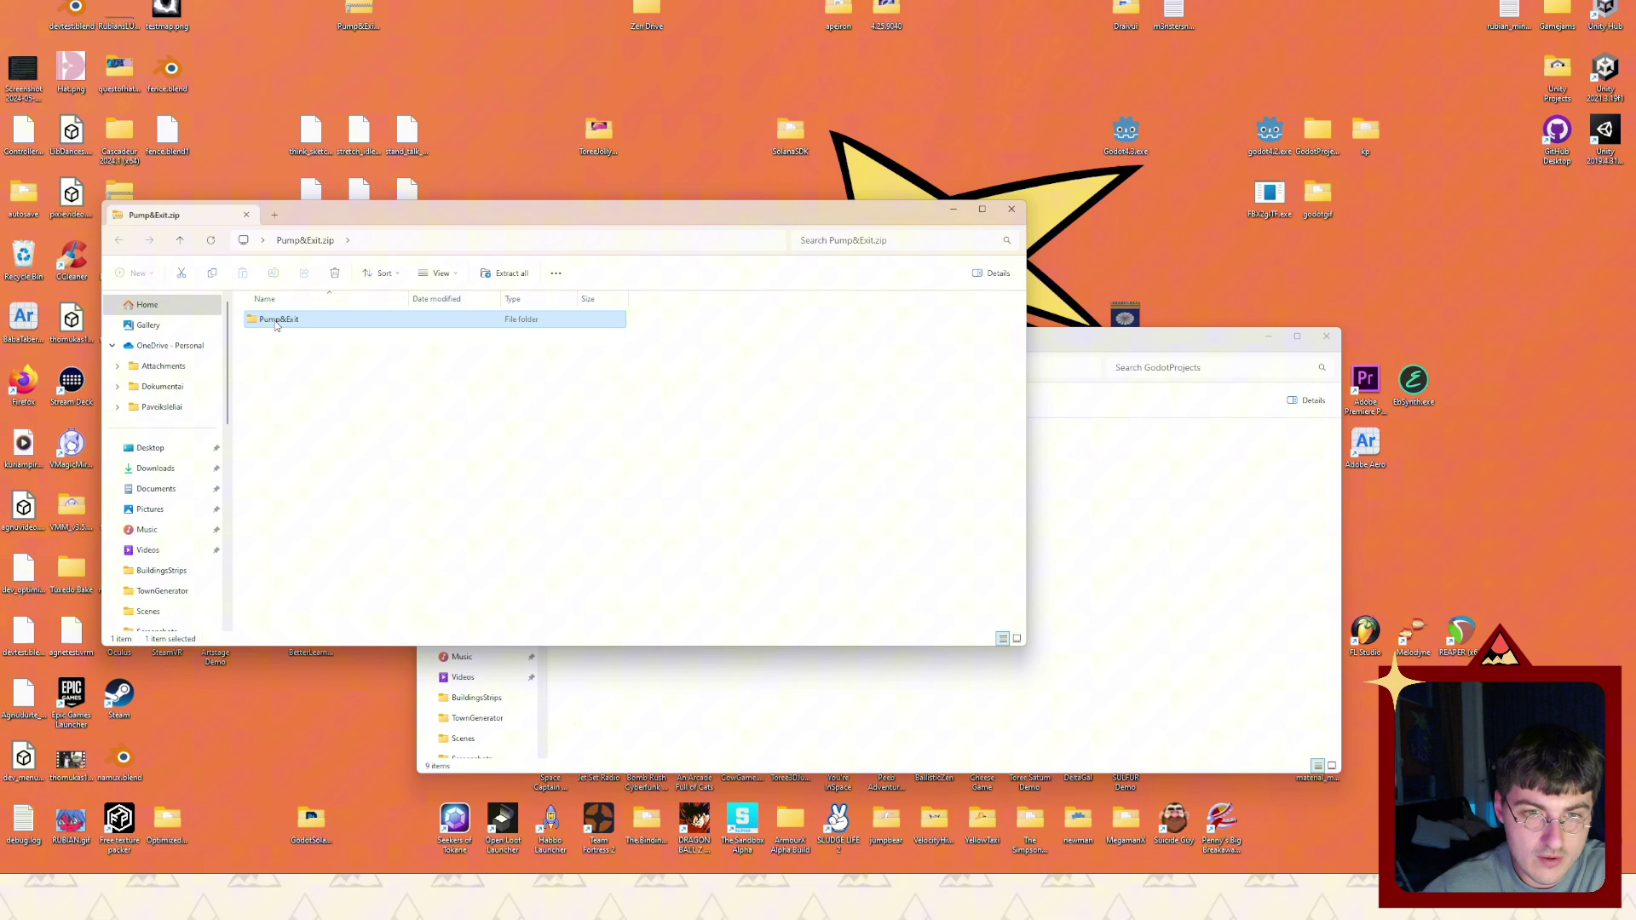
drag(275, 325, 682, 676)
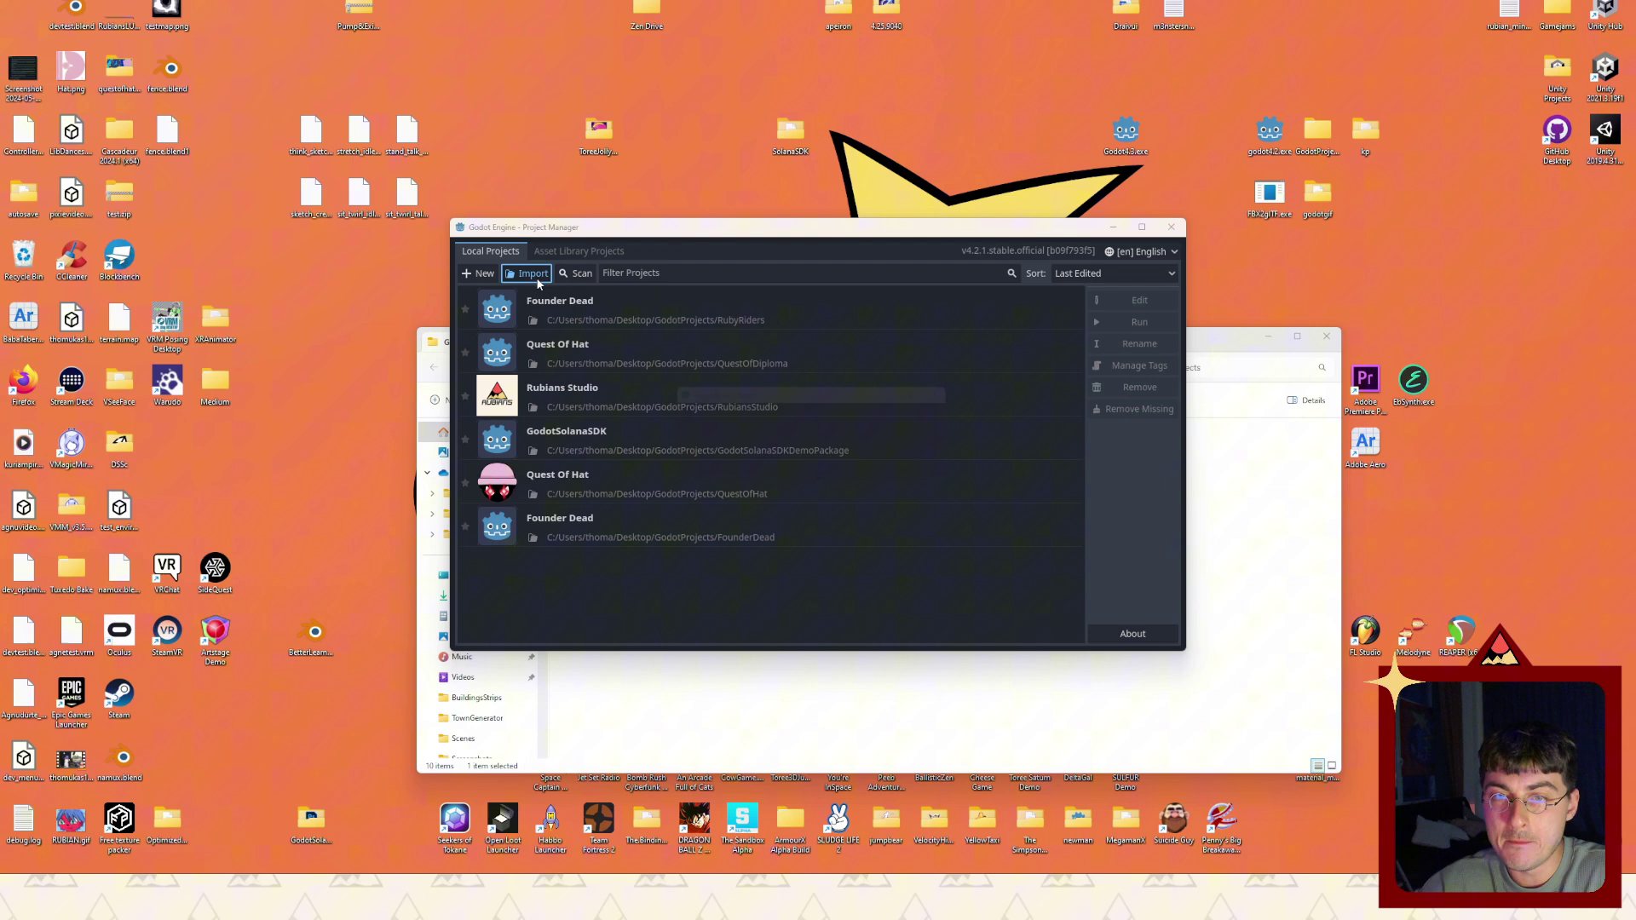
Import the project.godot file from GodotProjects/Pump&Exit into Godot's project list and open the project for editing.
click(535, 276)
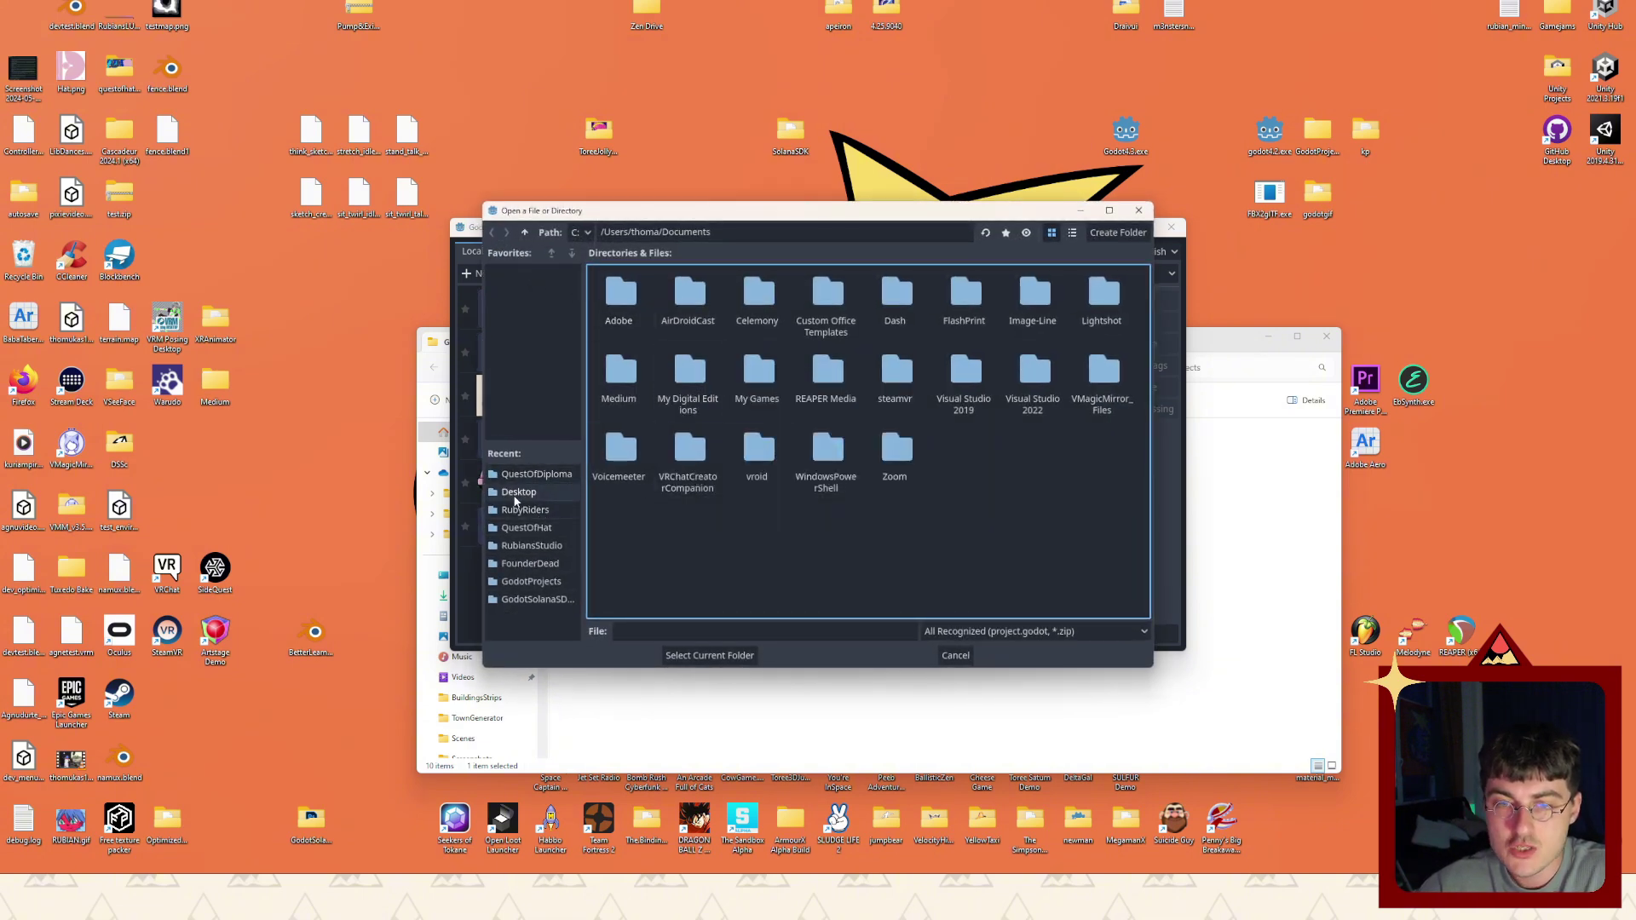
click(526, 528)
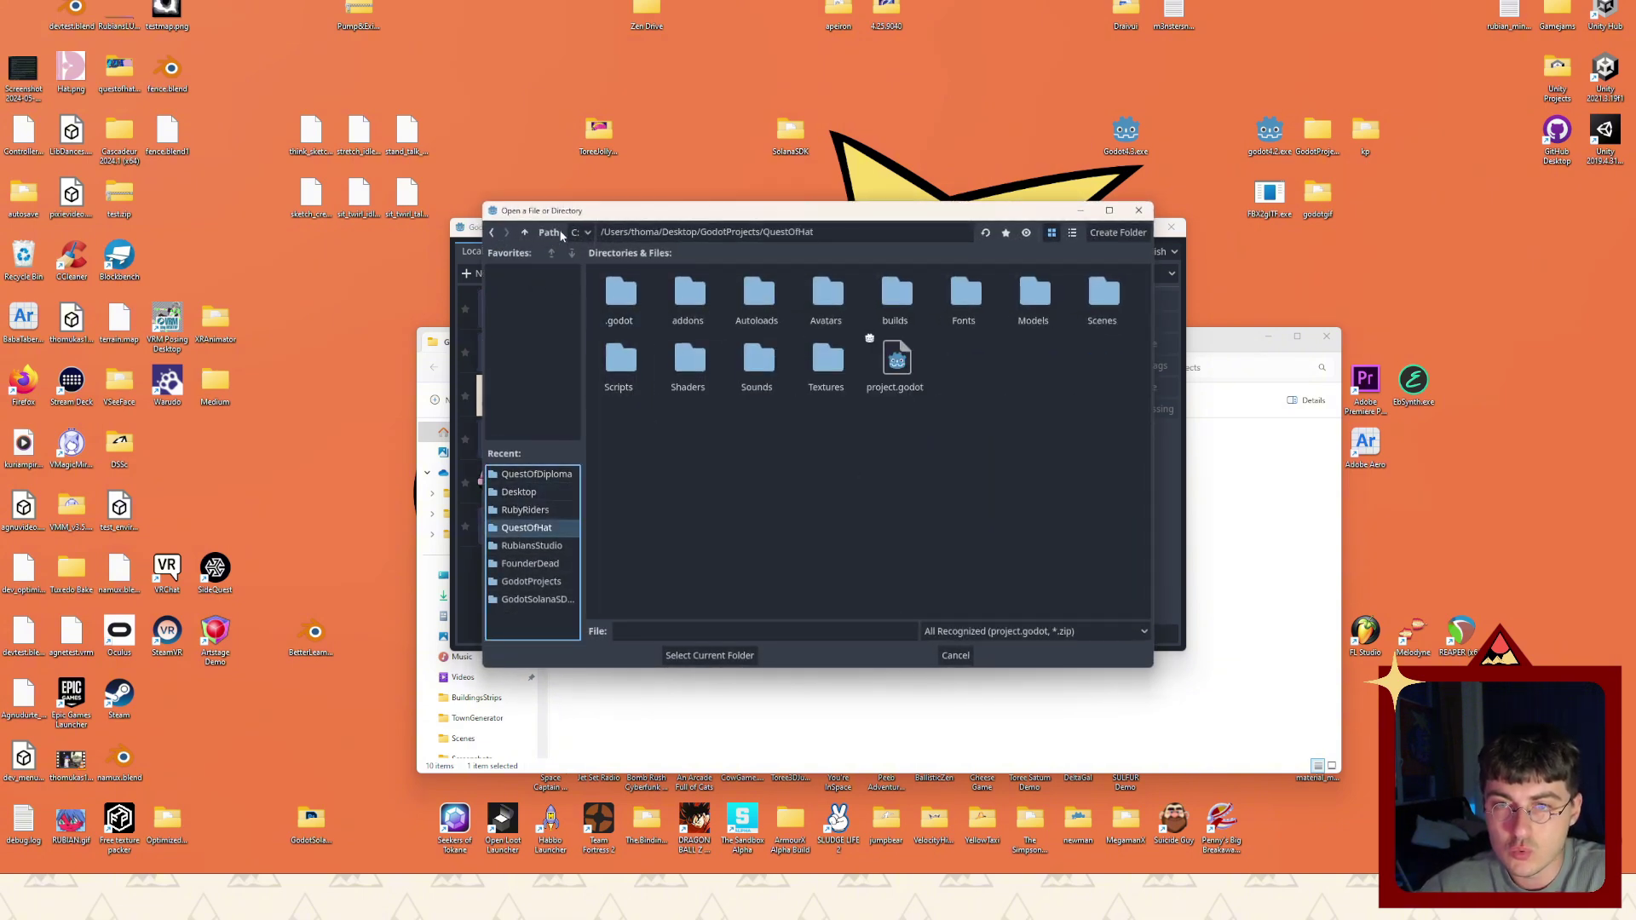
click(525, 232)
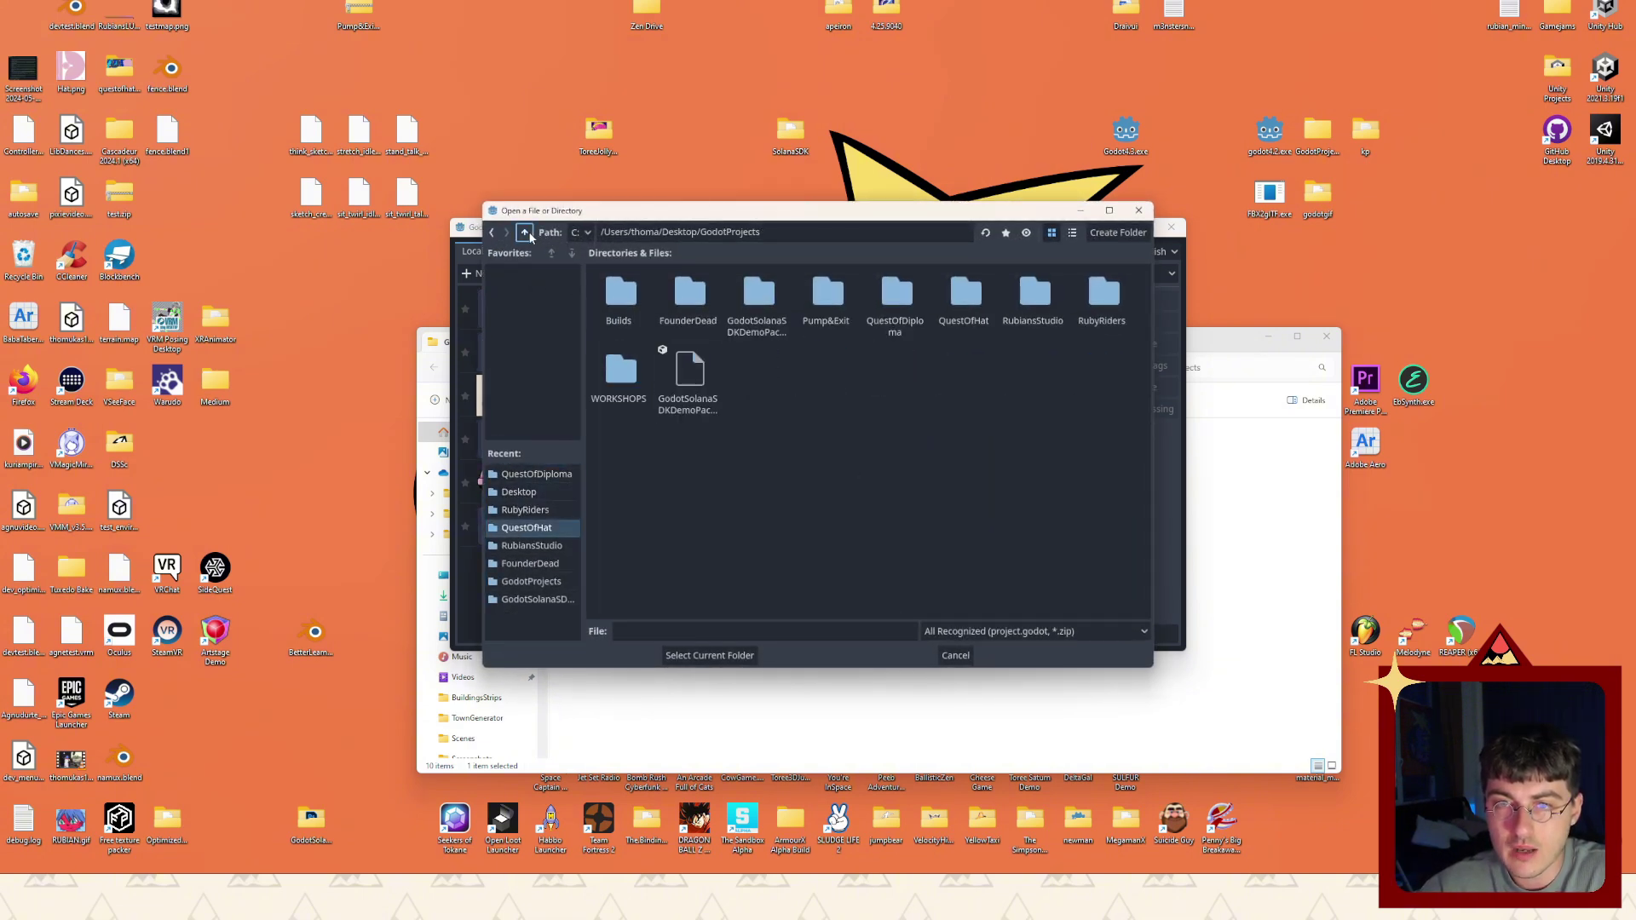
double_click(835, 294)
click(906, 309)
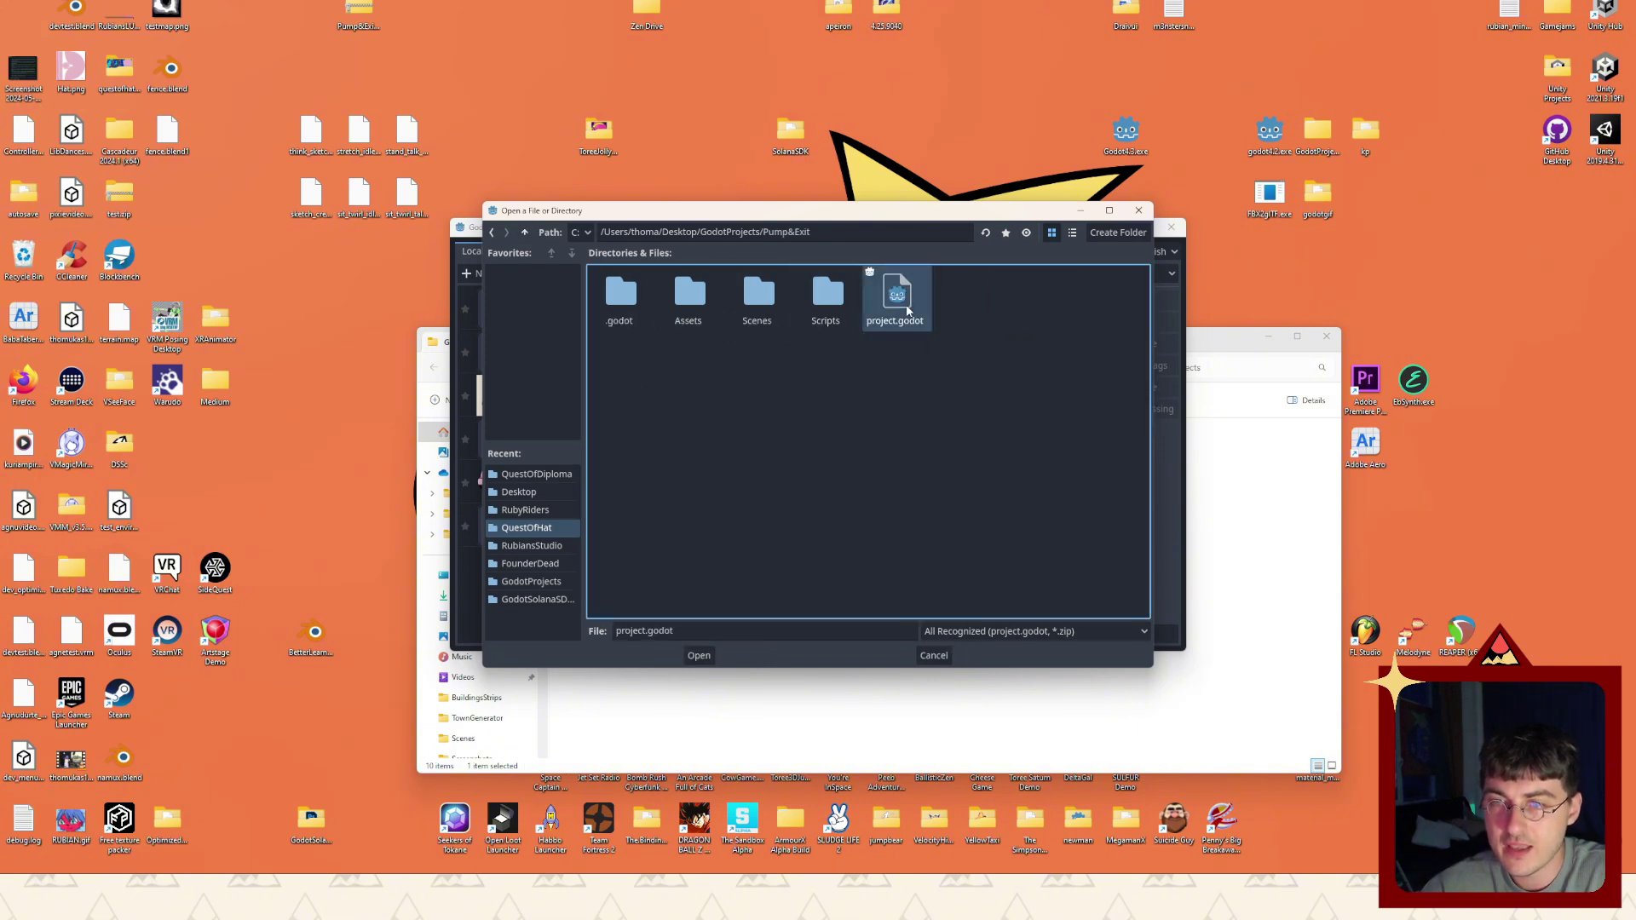
click(699, 655)
click(761, 478)
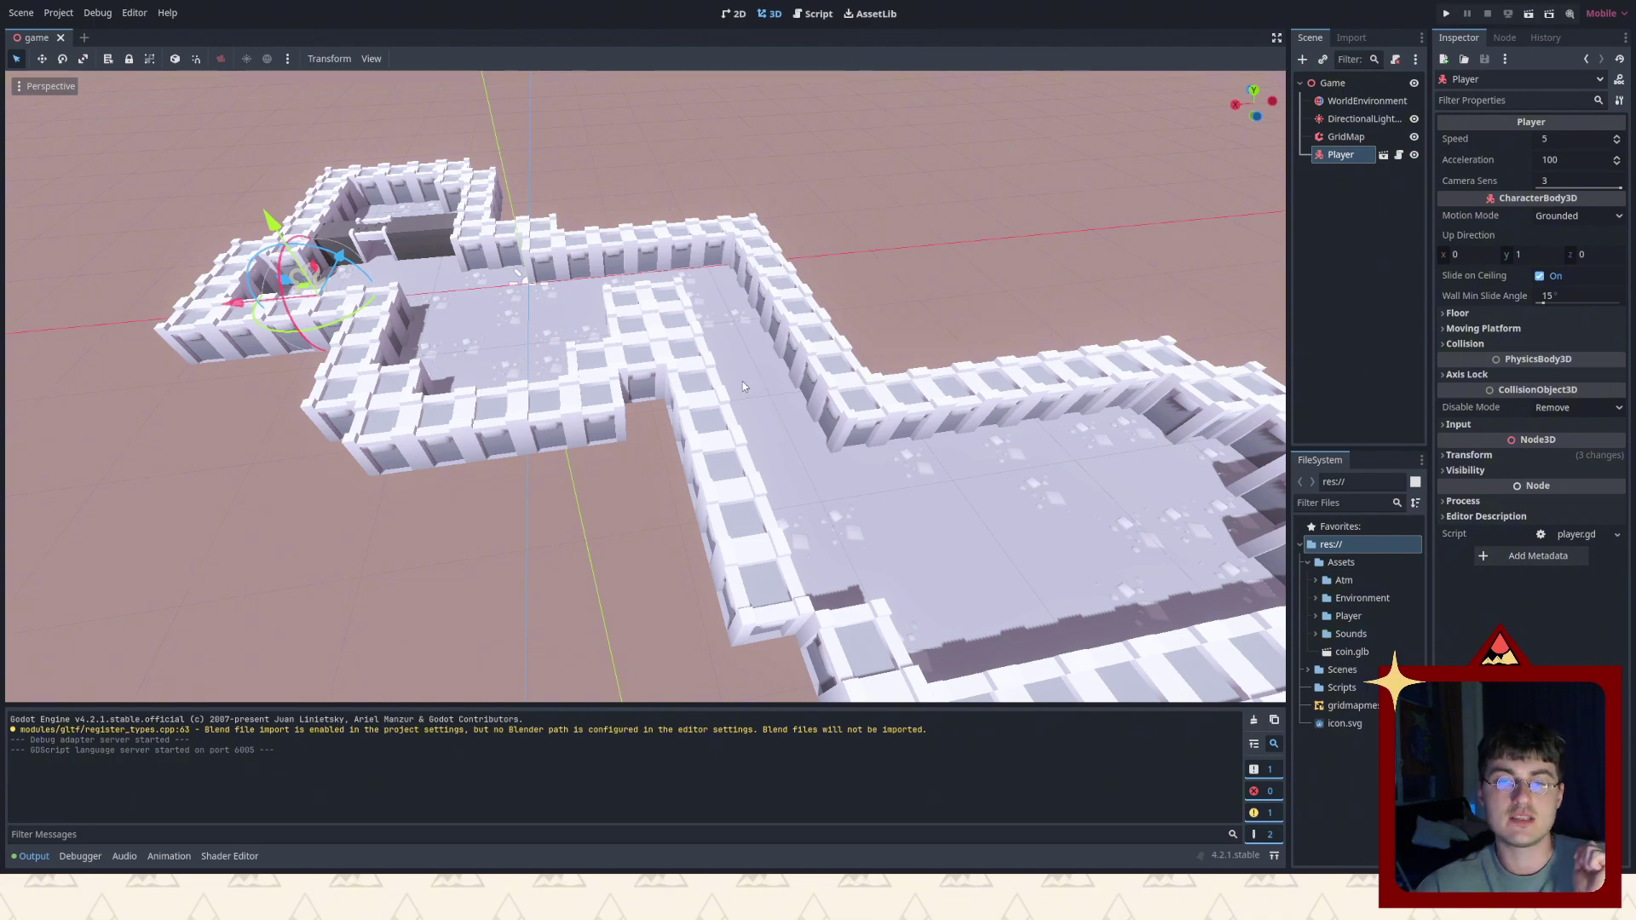
Examine the game level's layout from several angles, along with the GridMap node and its mesh palette.
middle_drag(744, 387, 763, 358)
scroll(691, 383, down, 7)
scroll(723, 377, up, 10)
scroll(723, 377, down, 9)
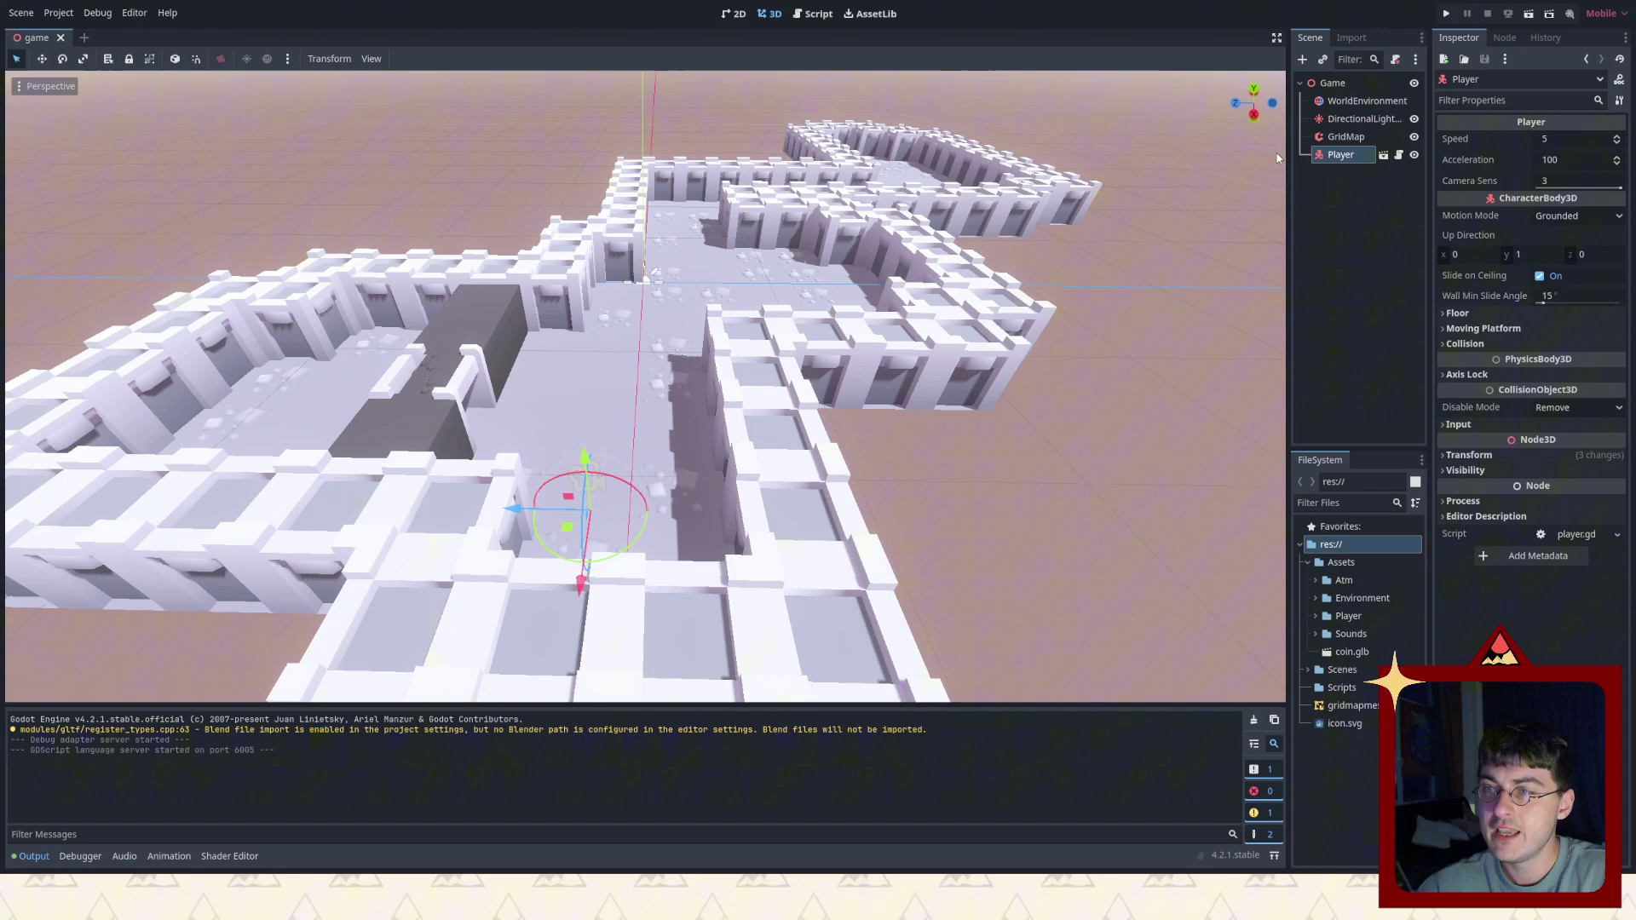
click(1346, 136)
scroll(664, 357, down, 5)
scroll(665, 356, up, 7)
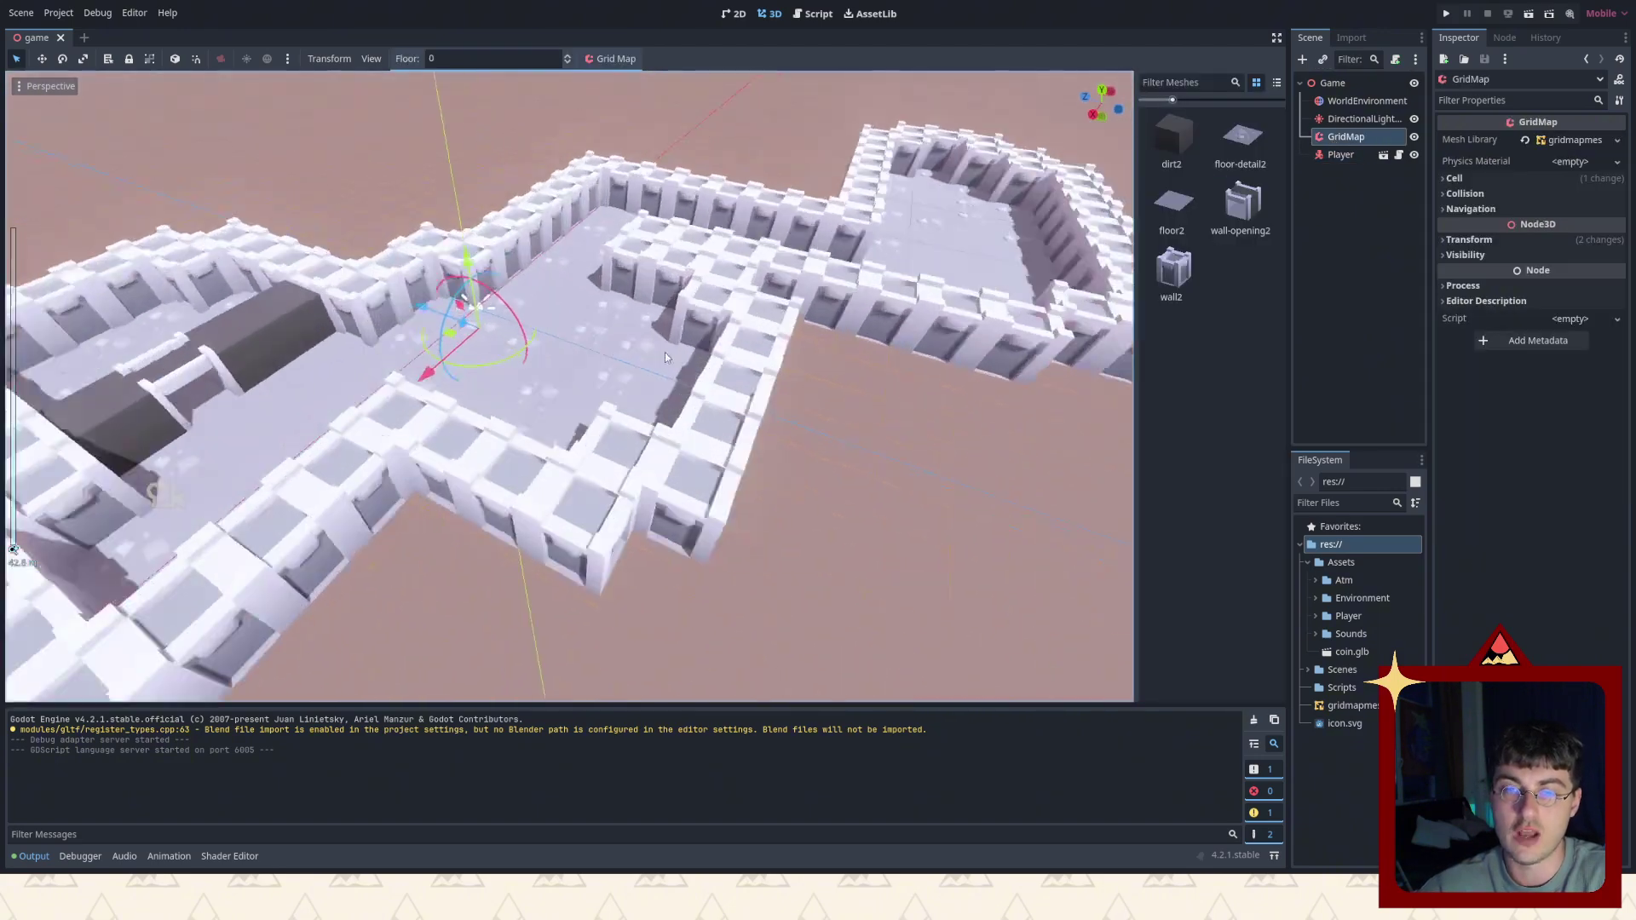
scroll(665, 356, down, 6)
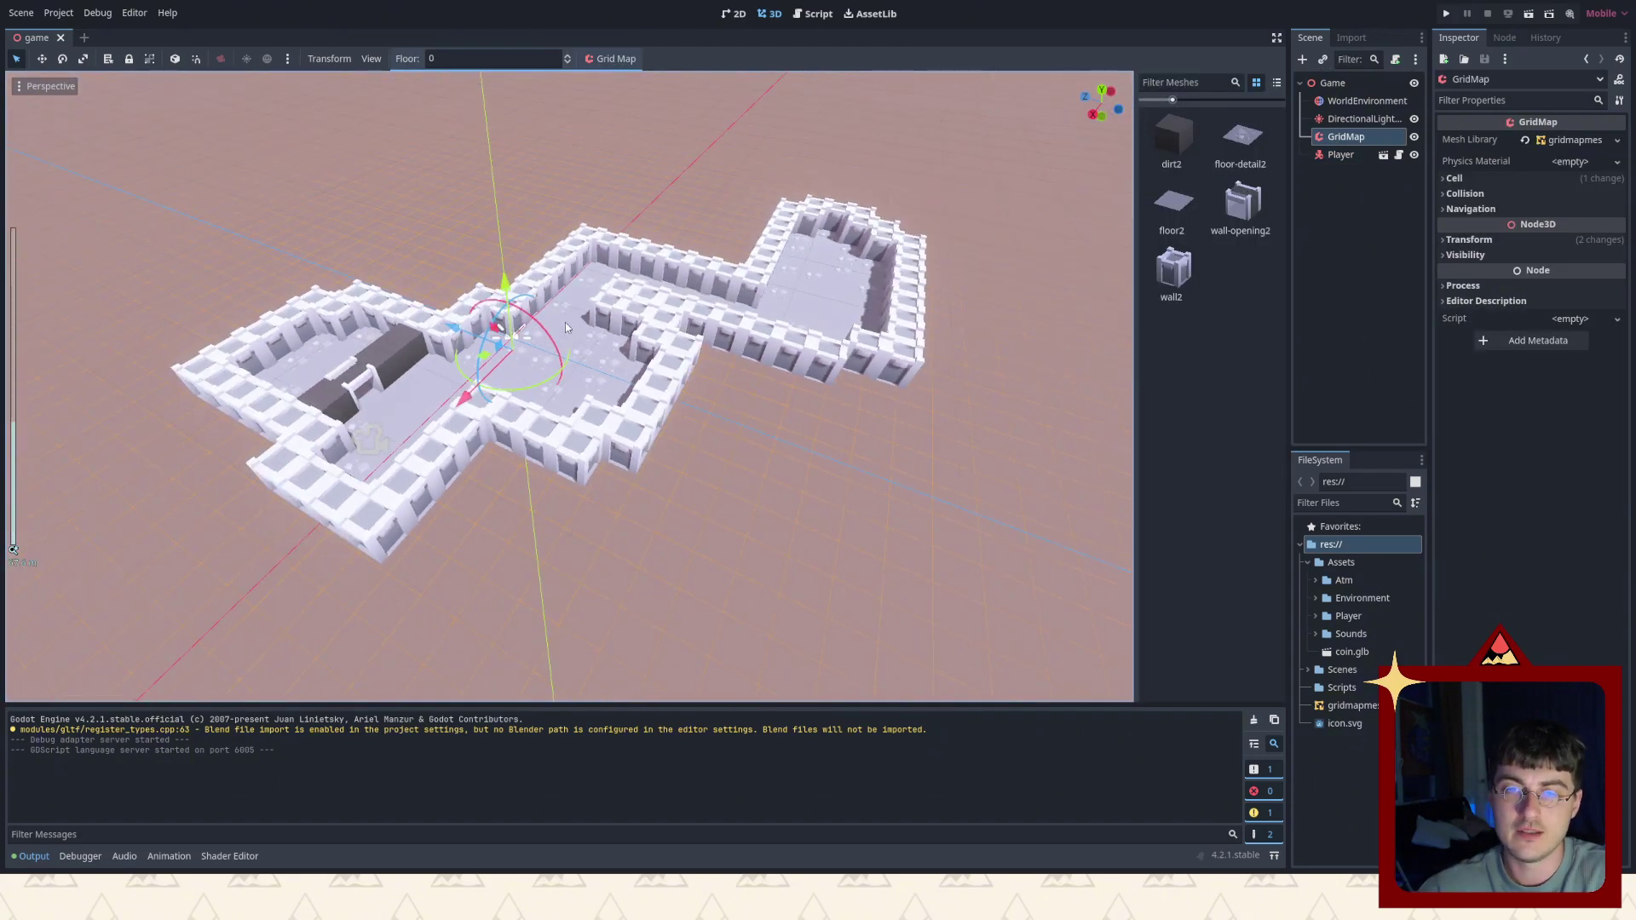
scroll(567, 330, up, 2)
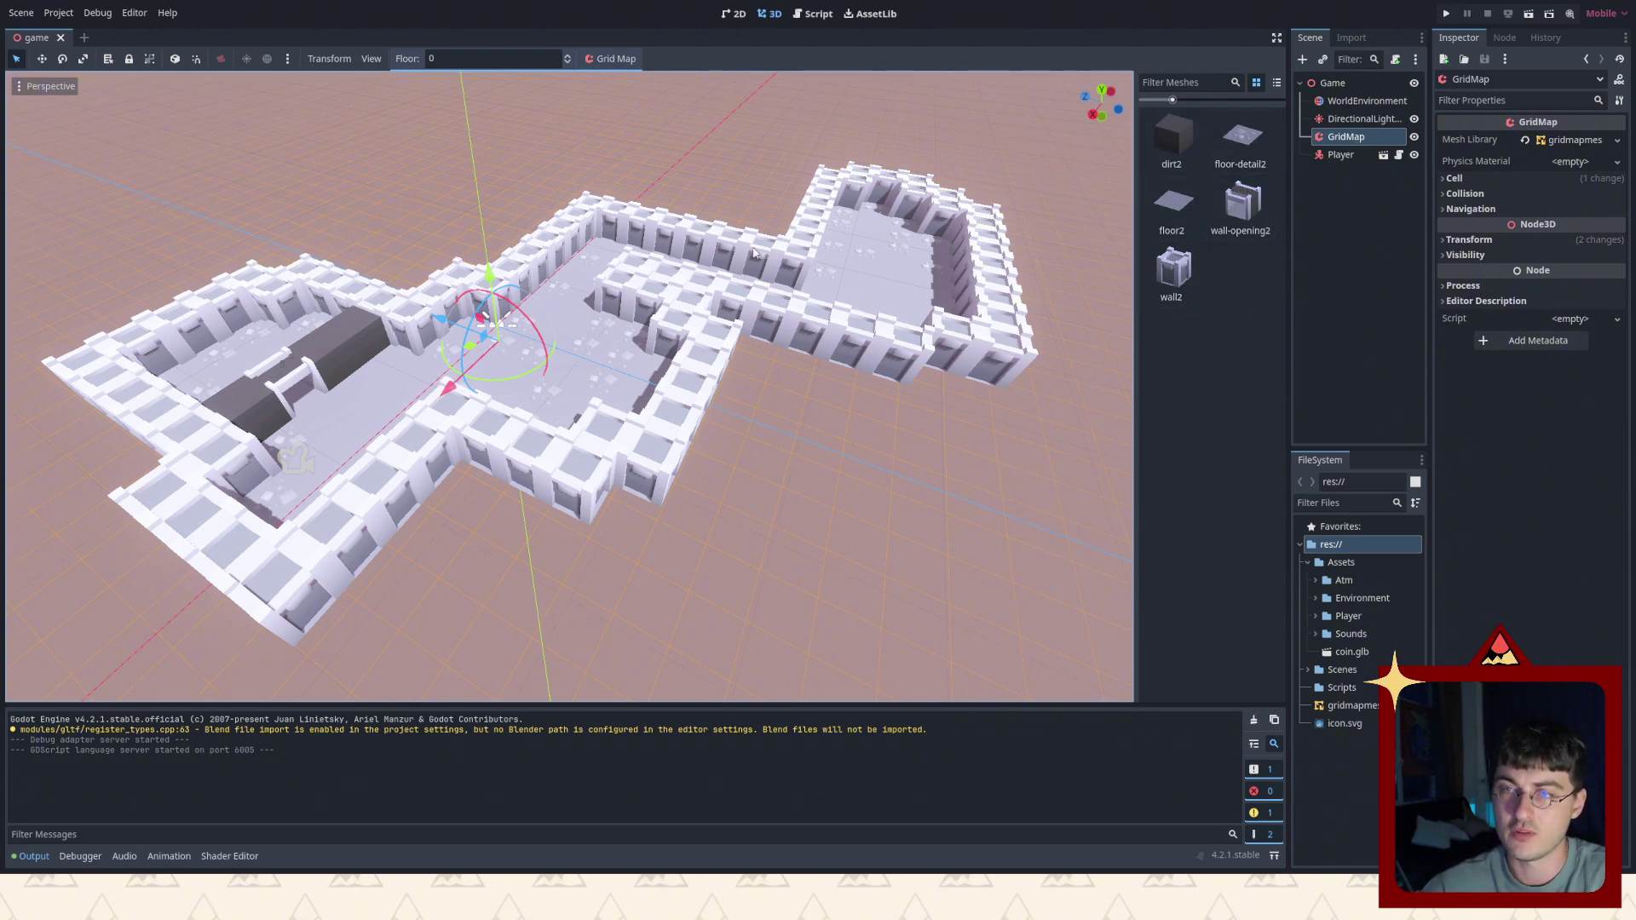
Move the Player node out of the walled corner onto the open floor beside the dark dirt blocks.
click(1334, 154)
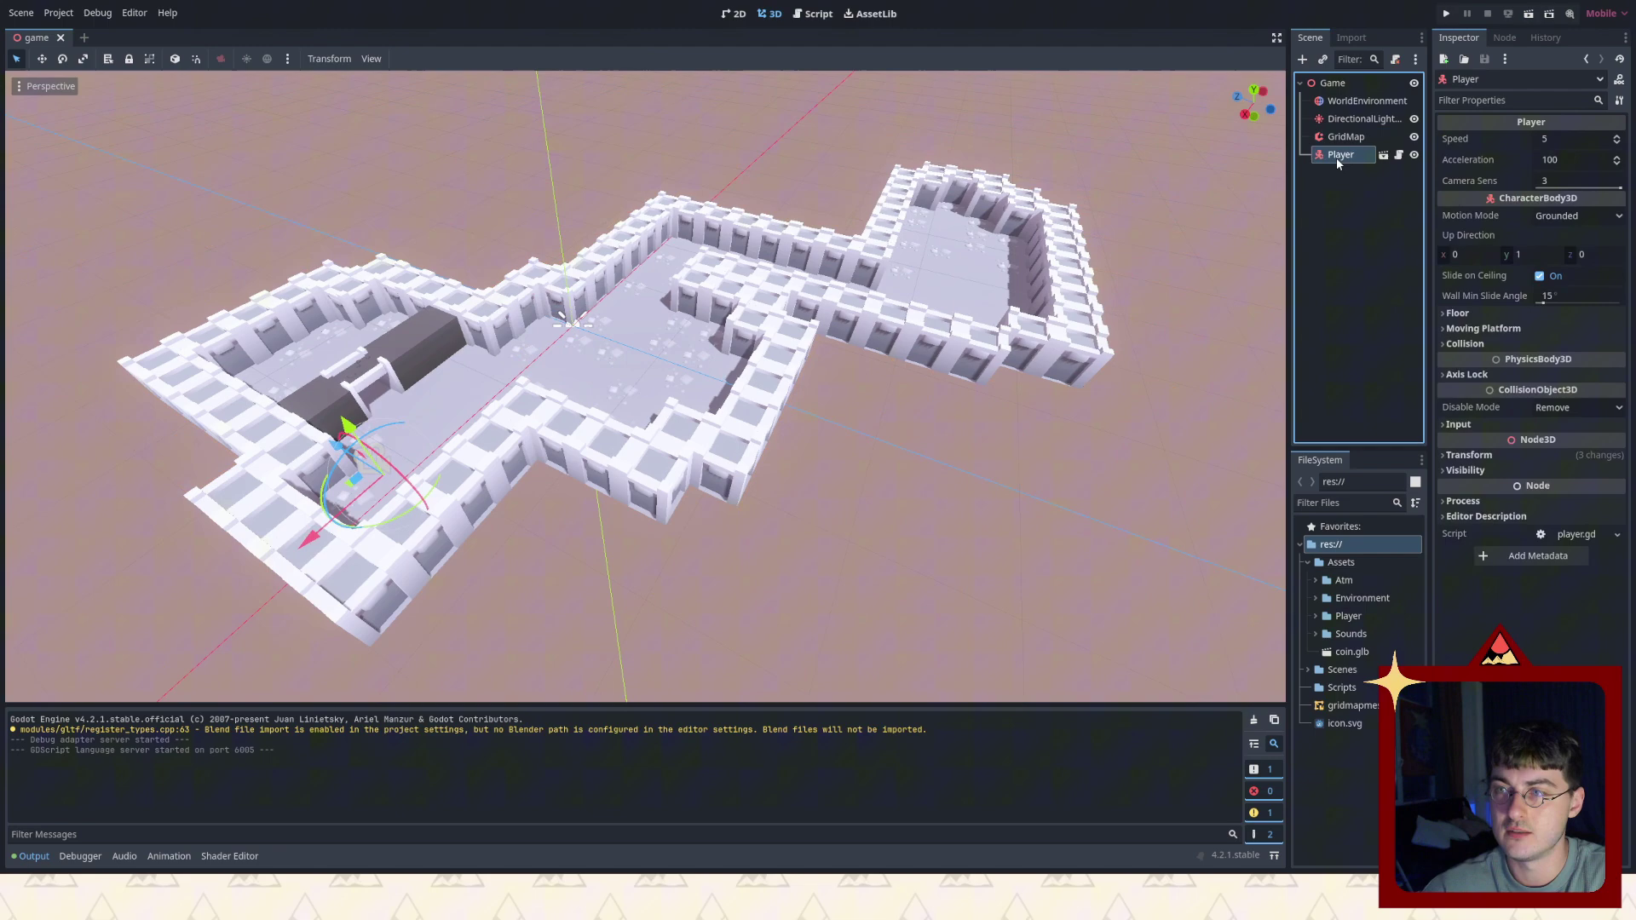
click(1376, 194)
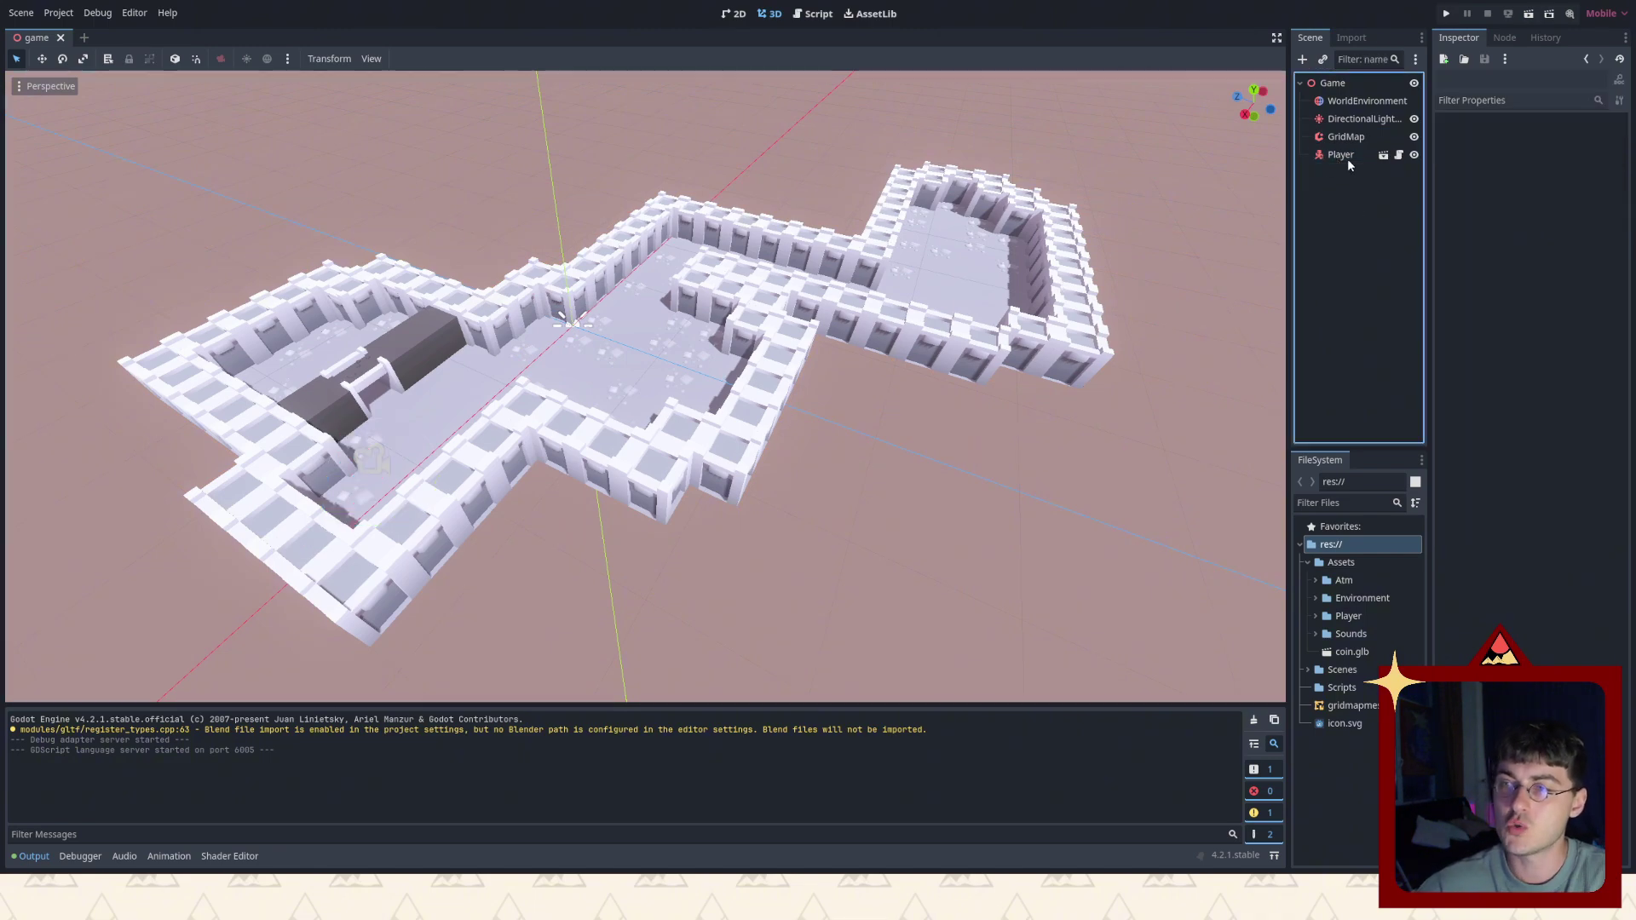
click(1345, 156)
scroll(501, 389, up, 8)
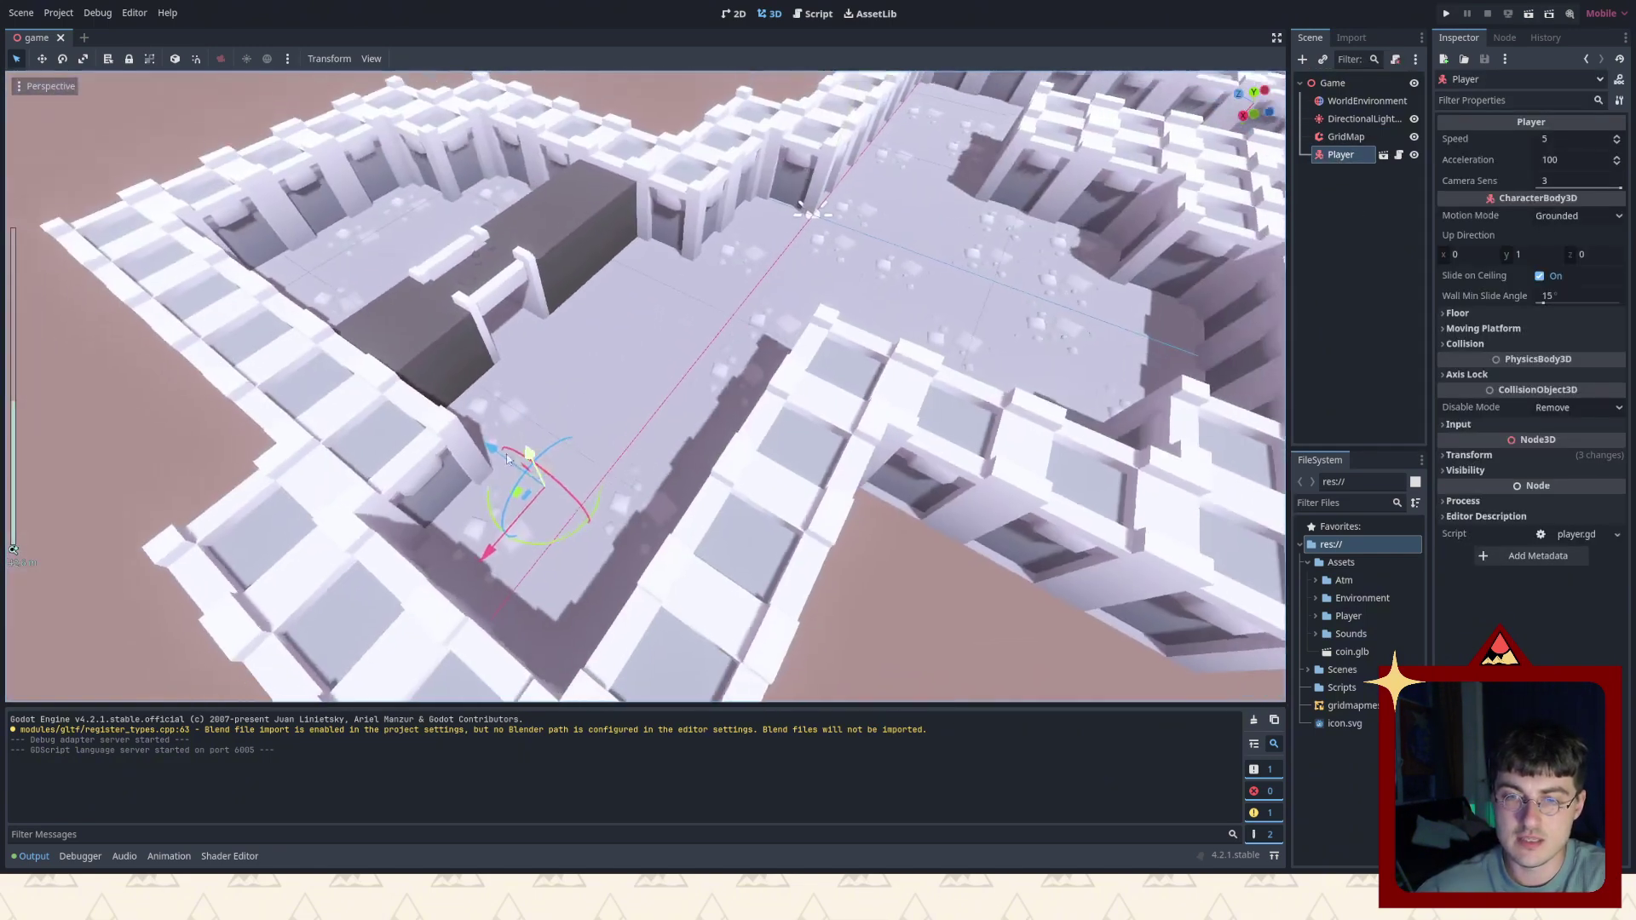
drag(494, 541, 597, 405)
scroll(597, 404, up, 3)
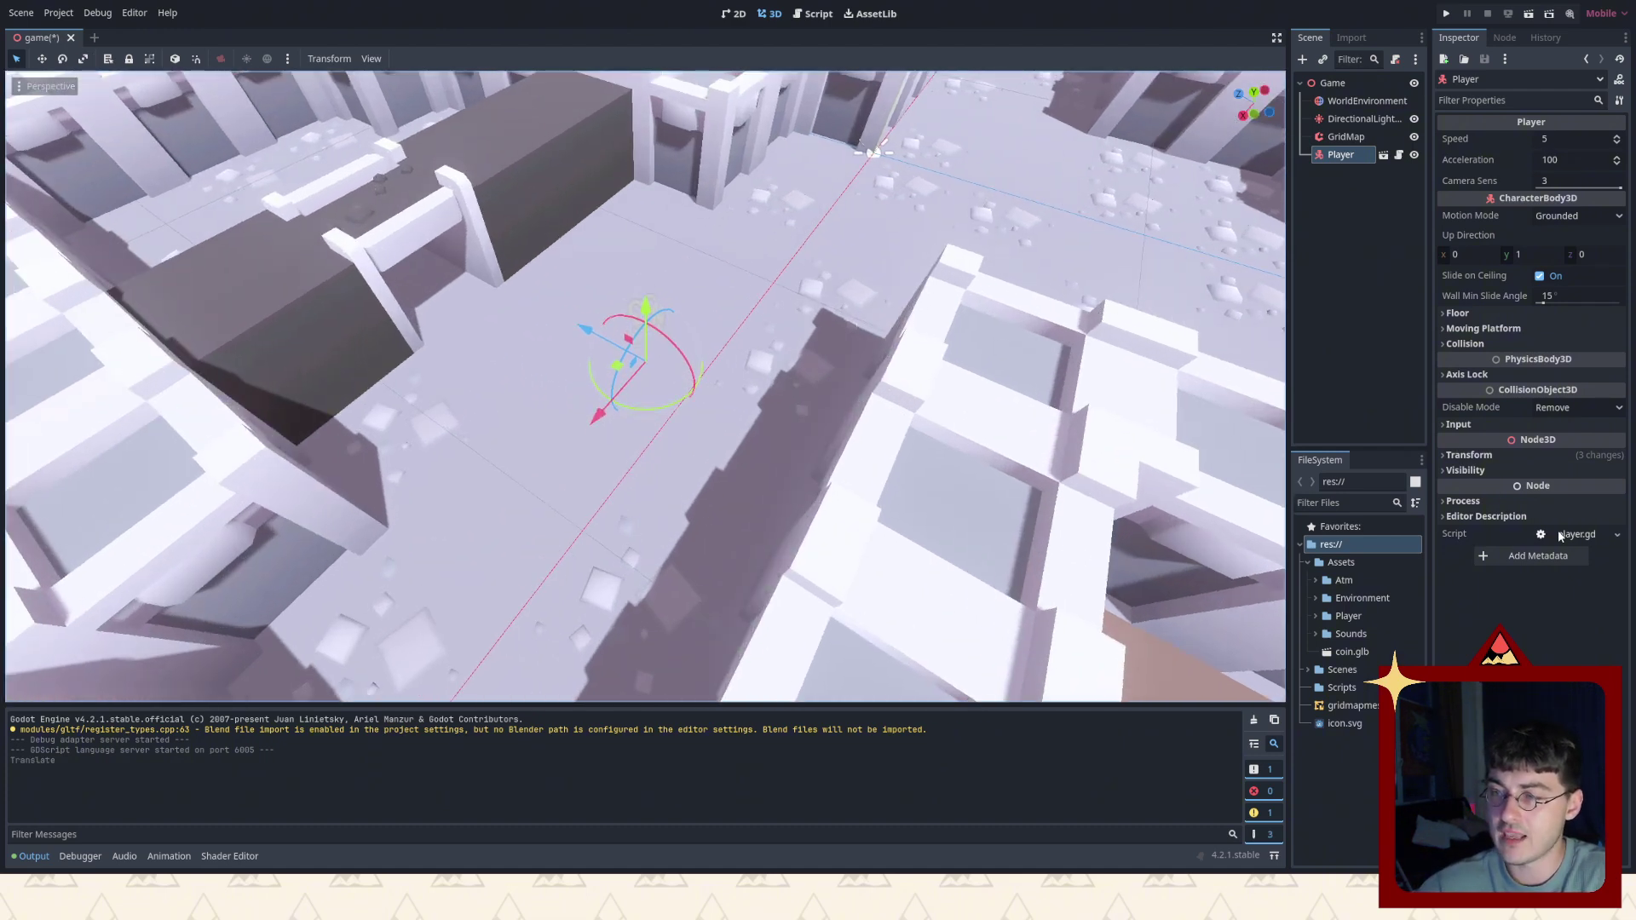
Expand the Player assets folder and select the Game root node to examine the whole level.
click(1337, 688)
click(1316, 617)
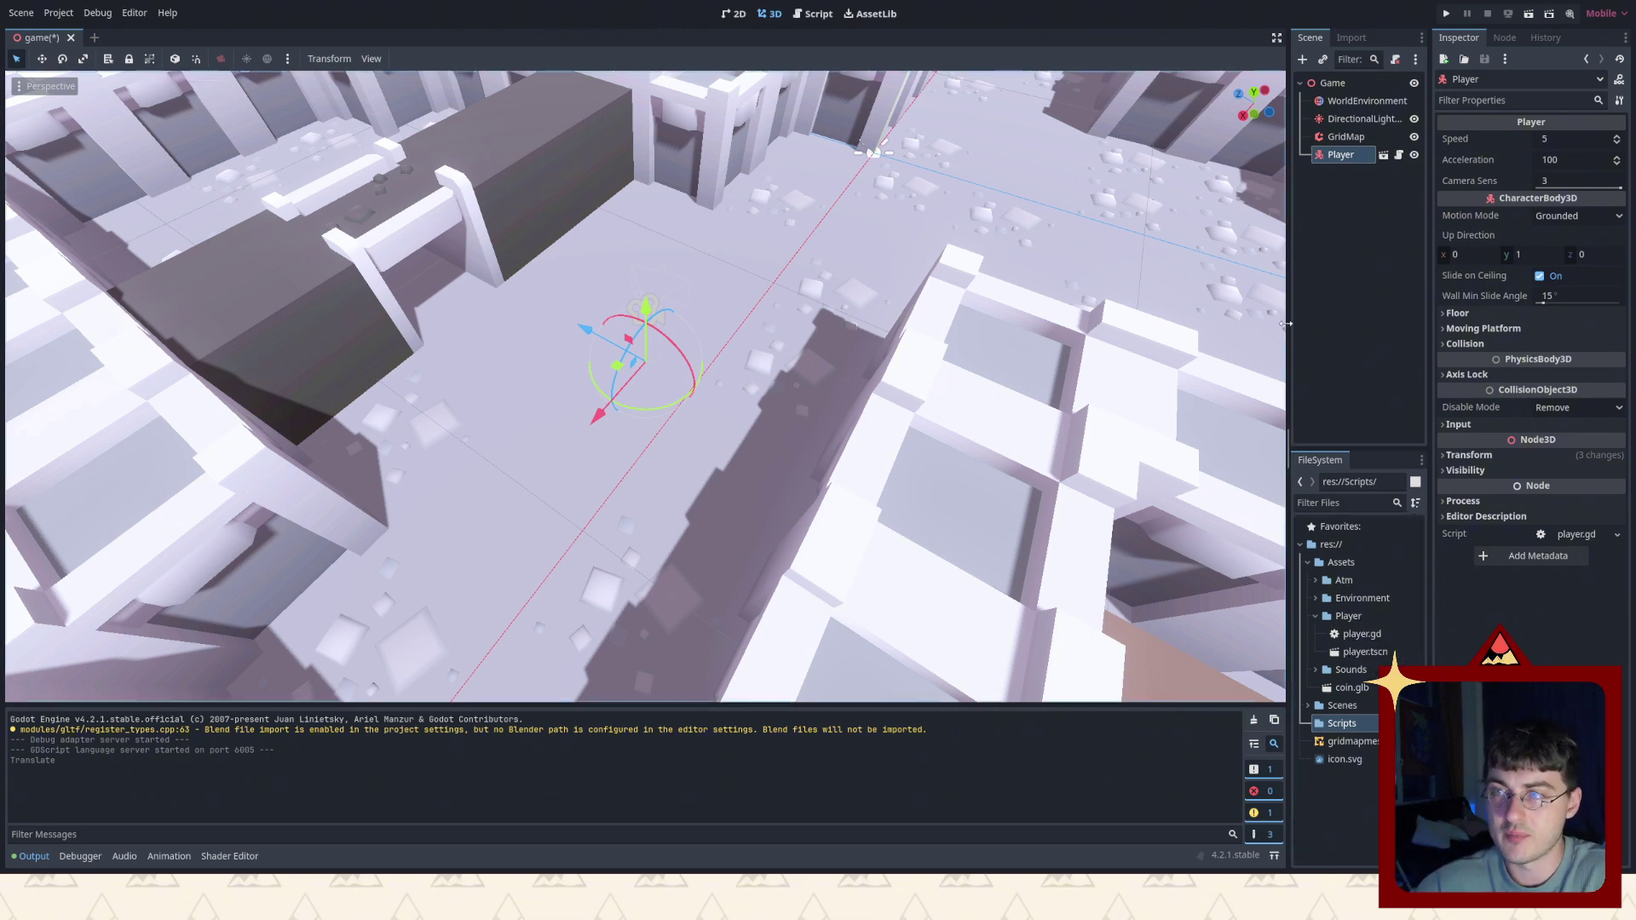
click(1351, 194)
click(1333, 83)
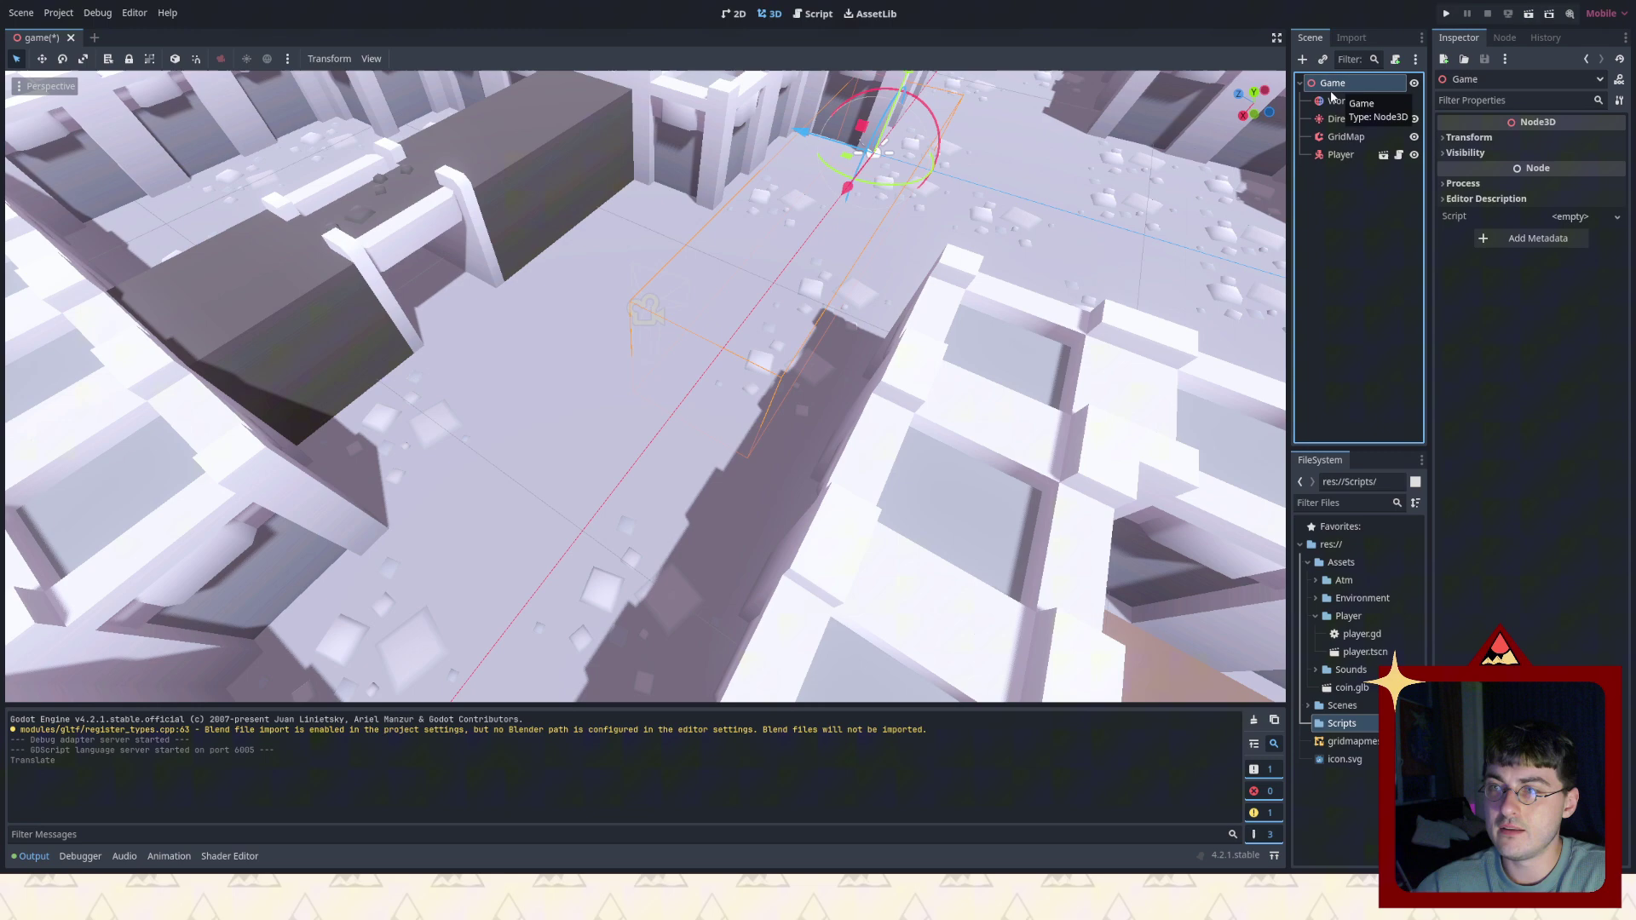
key(f)
scroll(1009, 182, up, 3)
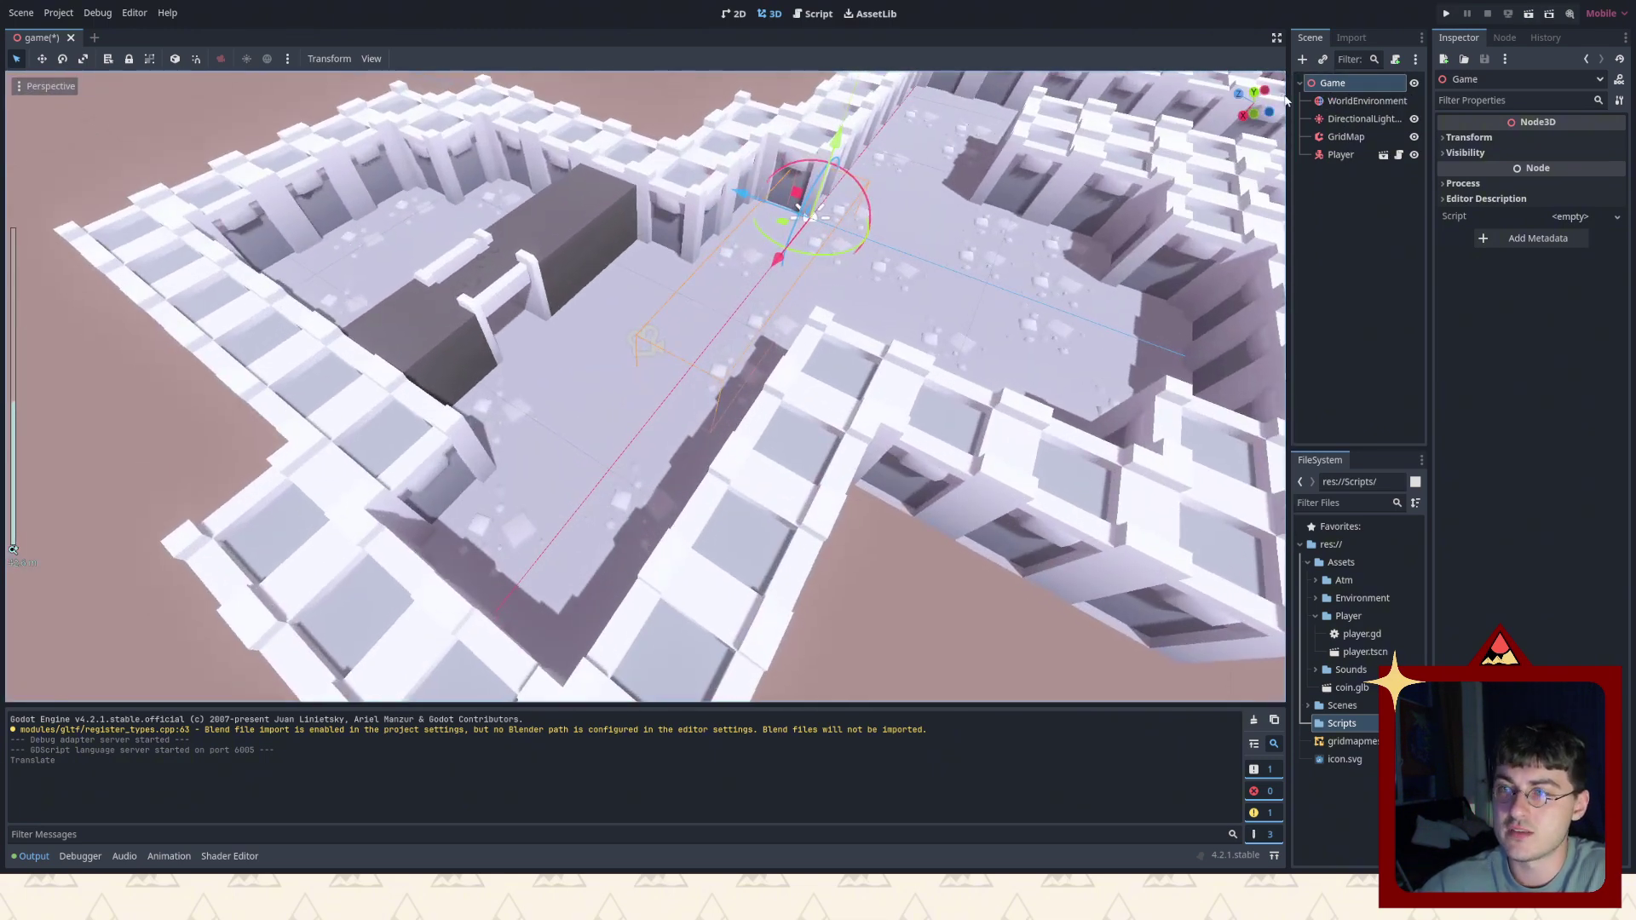
scroll(951, 197, down, 4)
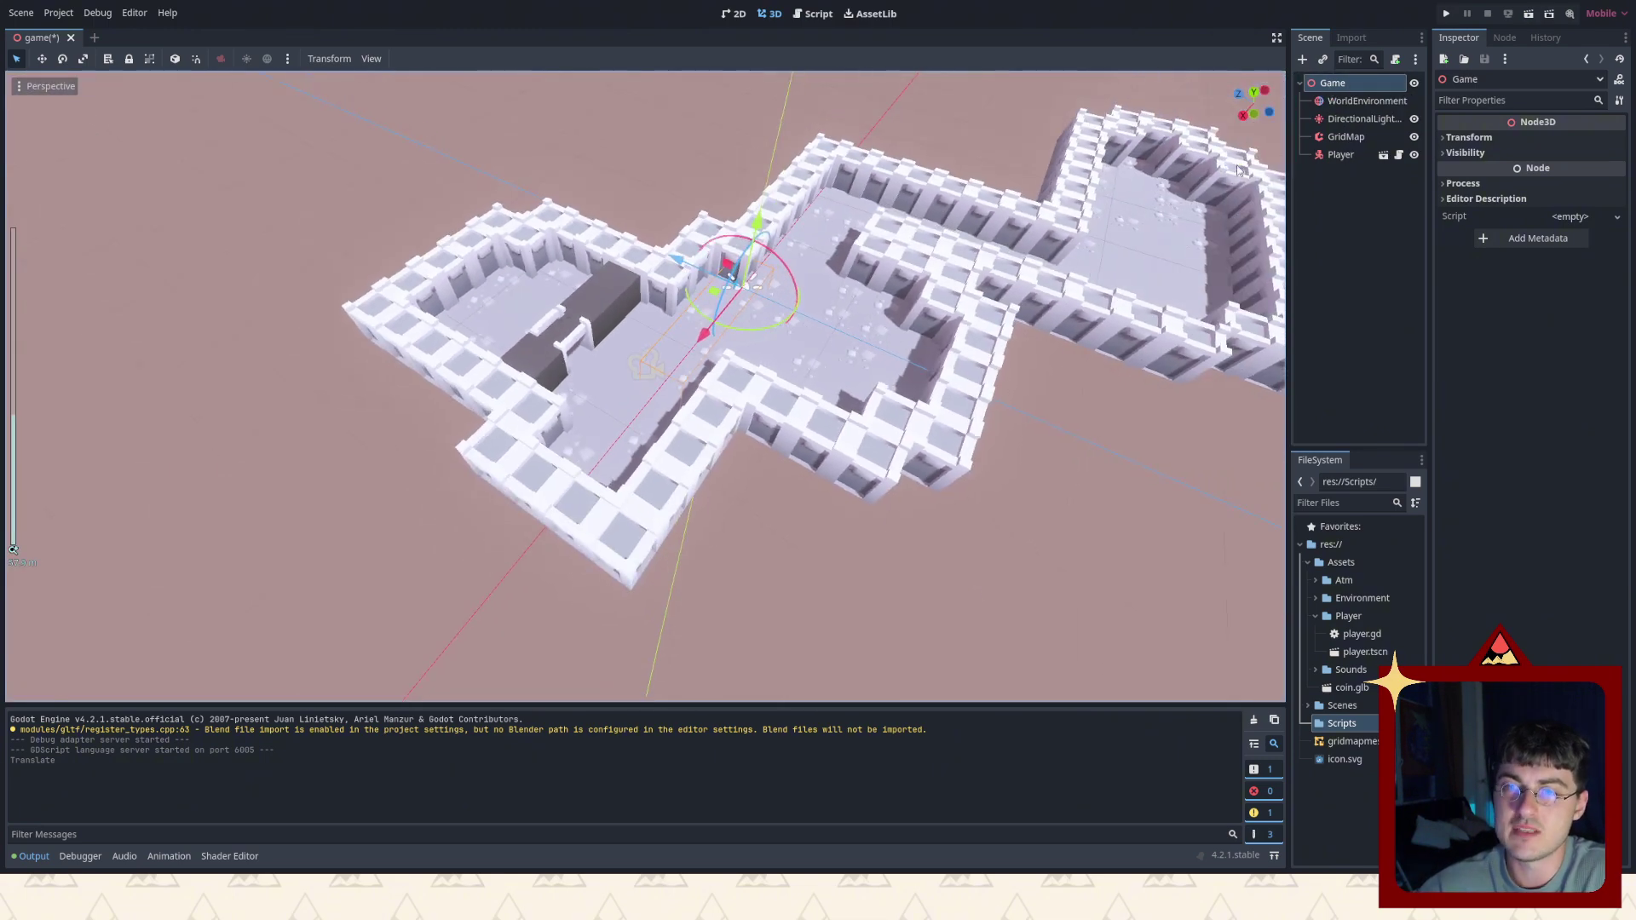
Hide and show the DirectionalLight3D and GridMap nodes to check what each contributes, and look at the WorldEnvironment node.
click(1346, 112)
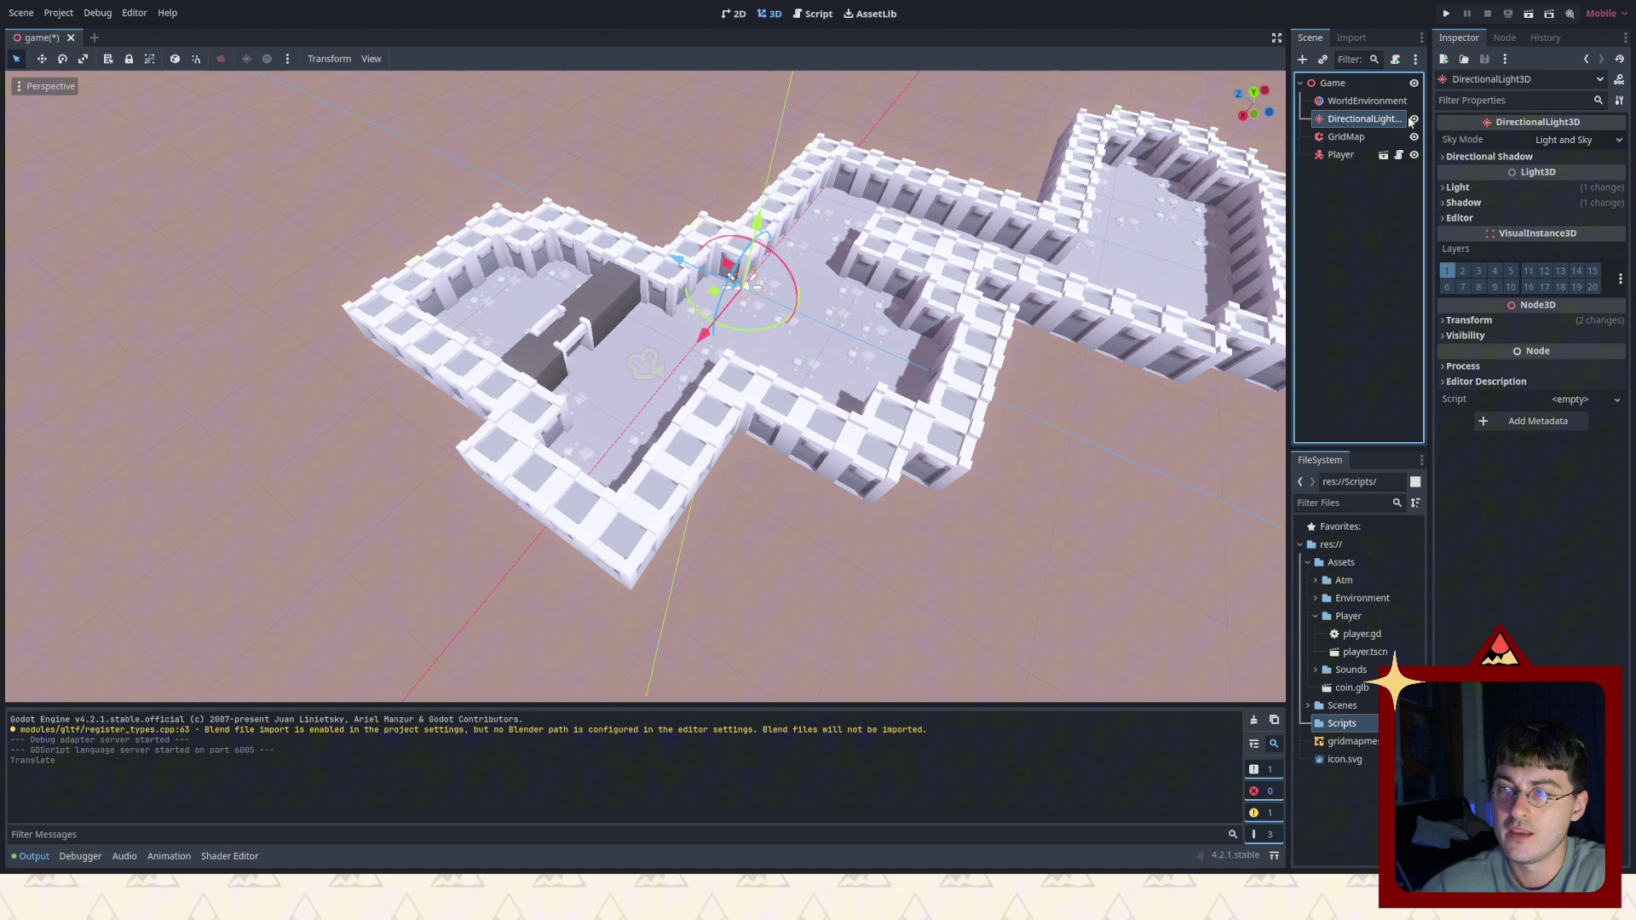
click(1413, 119)
click(1413, 119)
click(1413, 120)
click(1413, 119)
click(1367, 103)
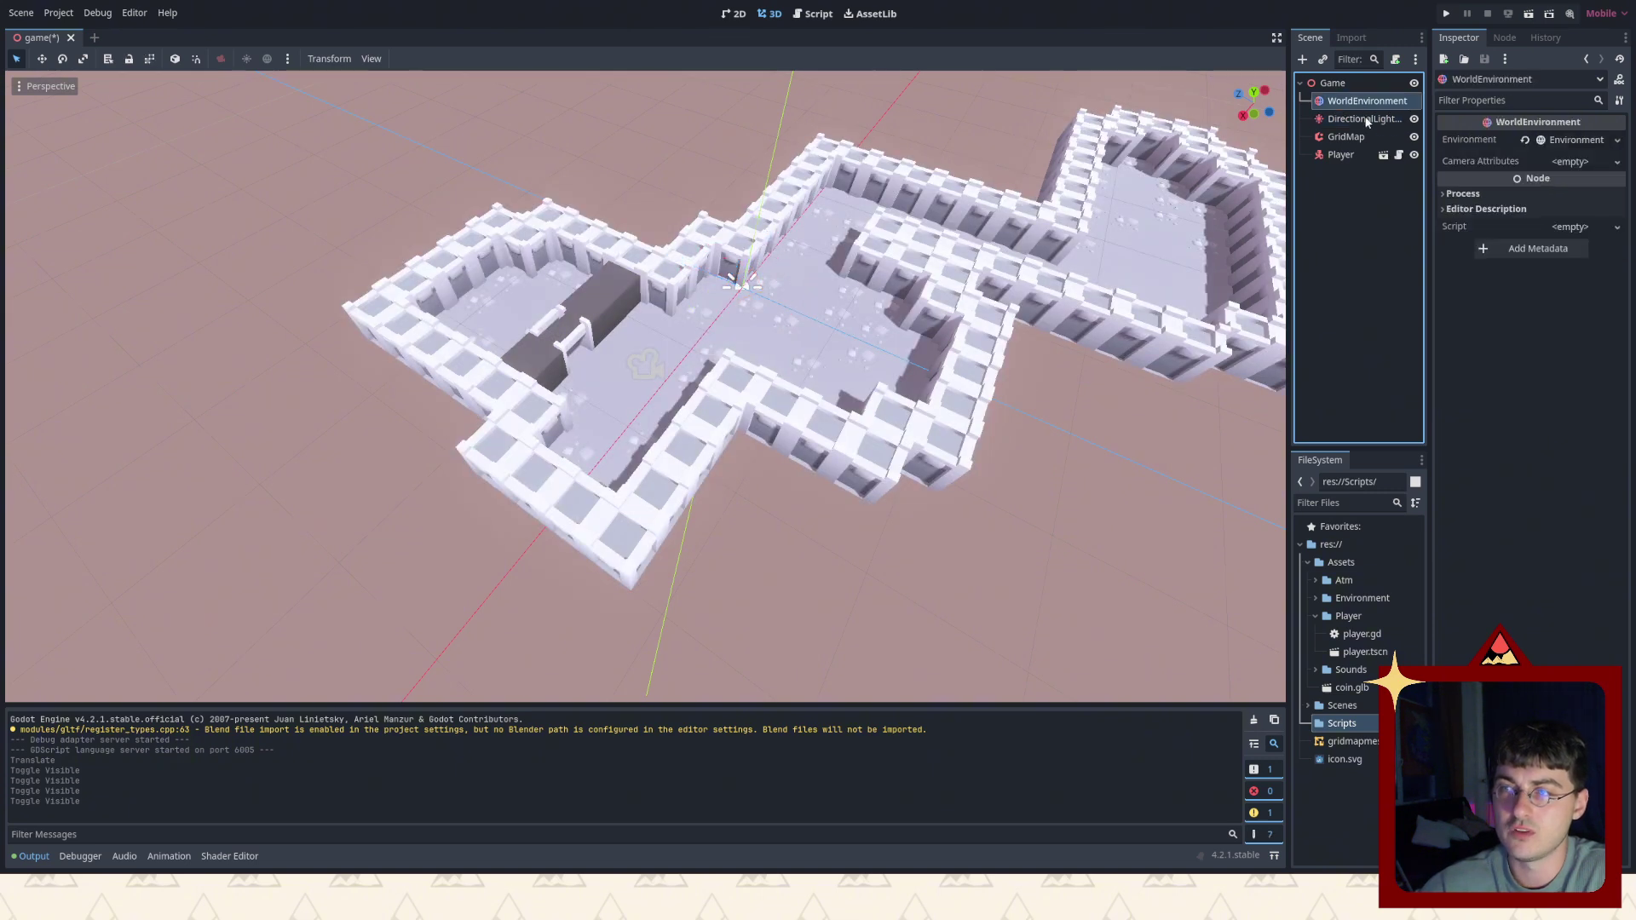
click(1362, 121)
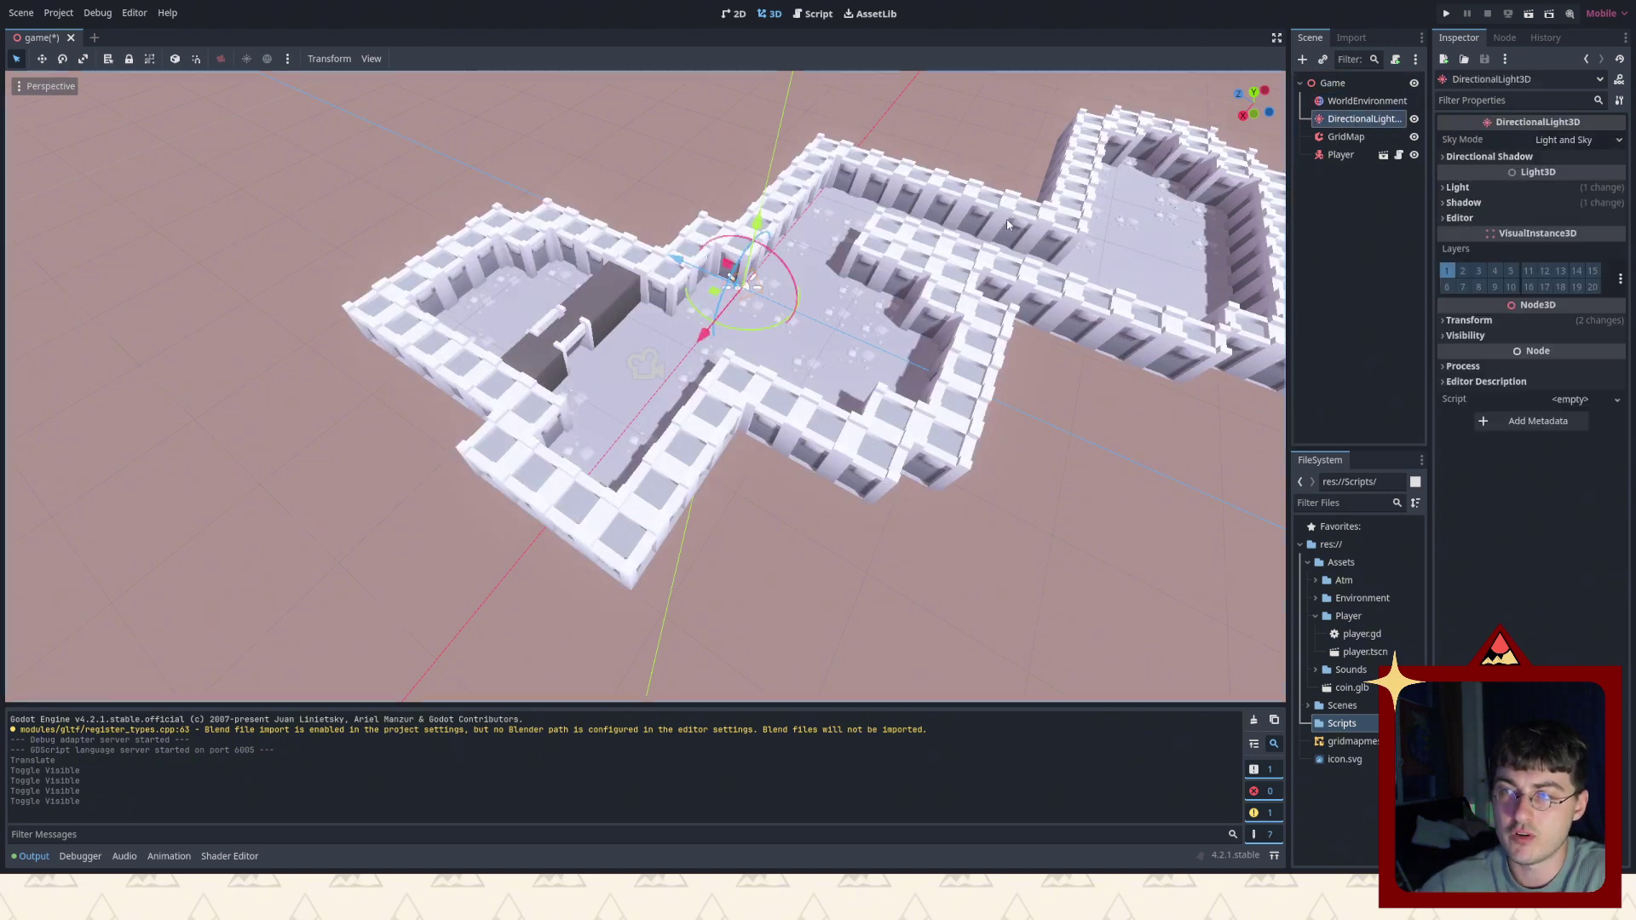
click(1413, 137)
click(1413, 137)
Try adding another instance of player.tscn under the Game root node, and undo it.
click(1351, 155)
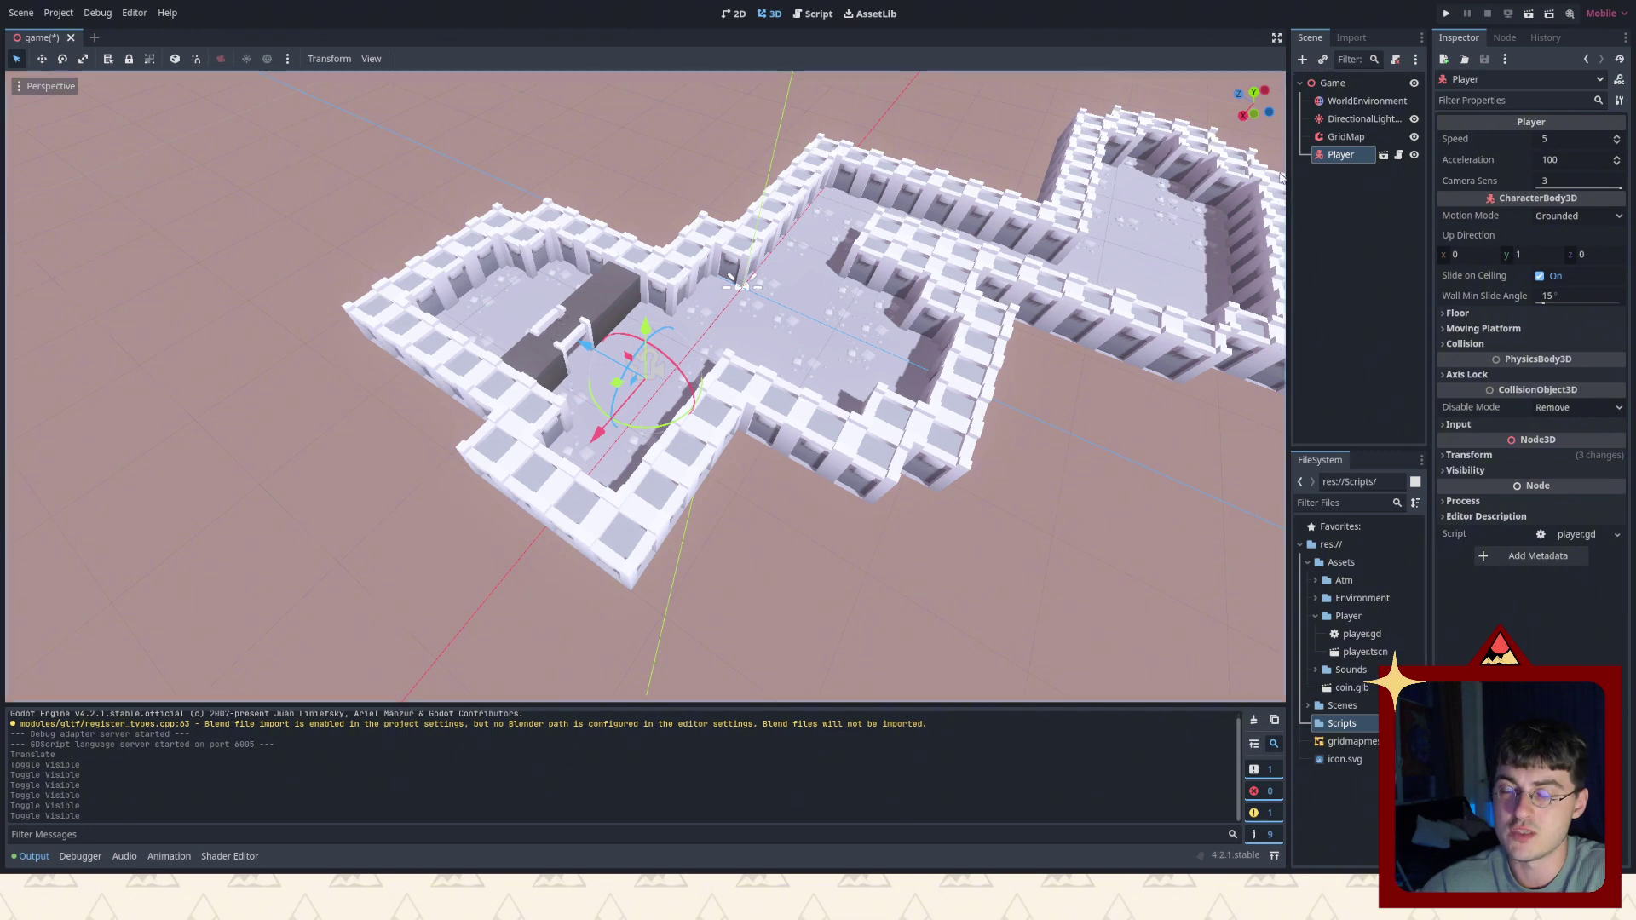
click(1321, 206)
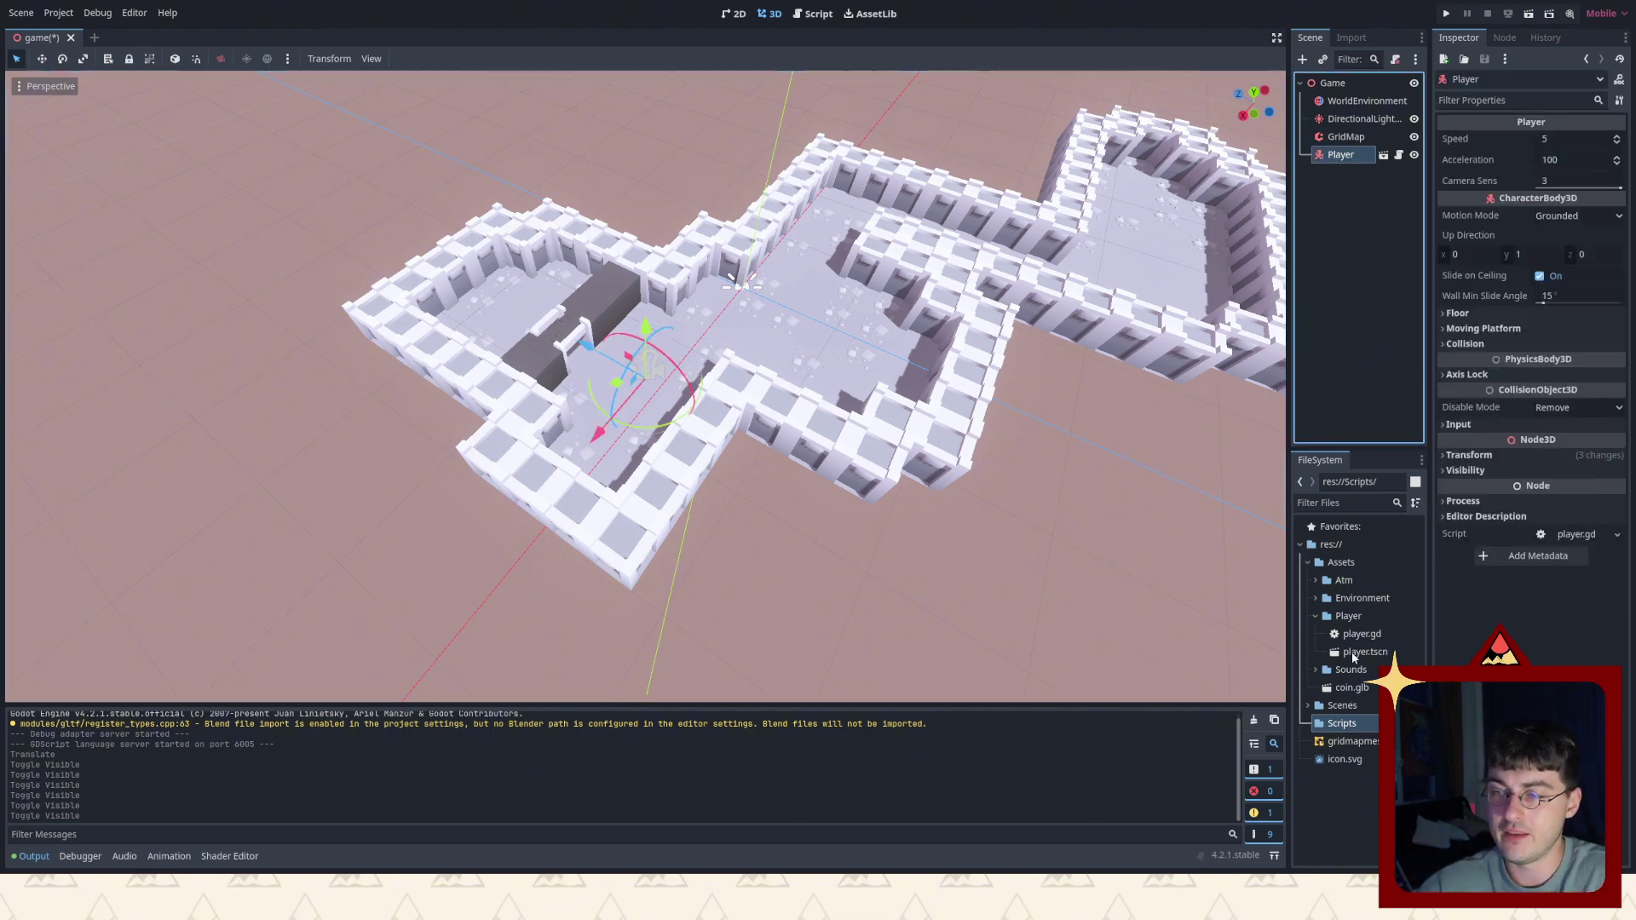
click(1379, 655)
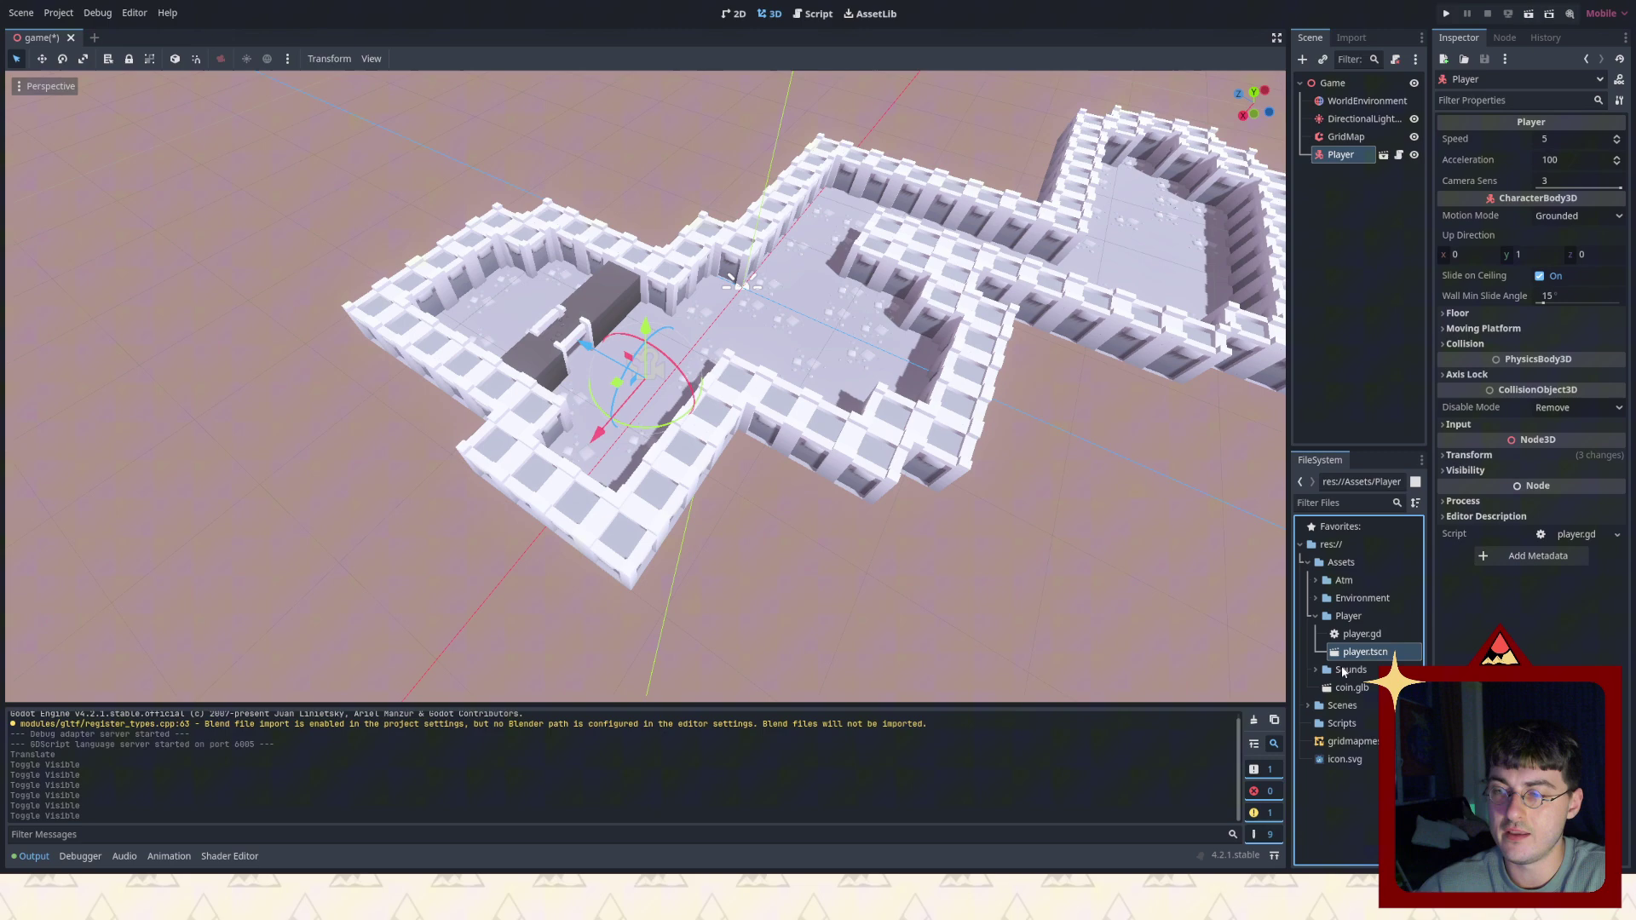
drag(1344, 673, 1332, 82)
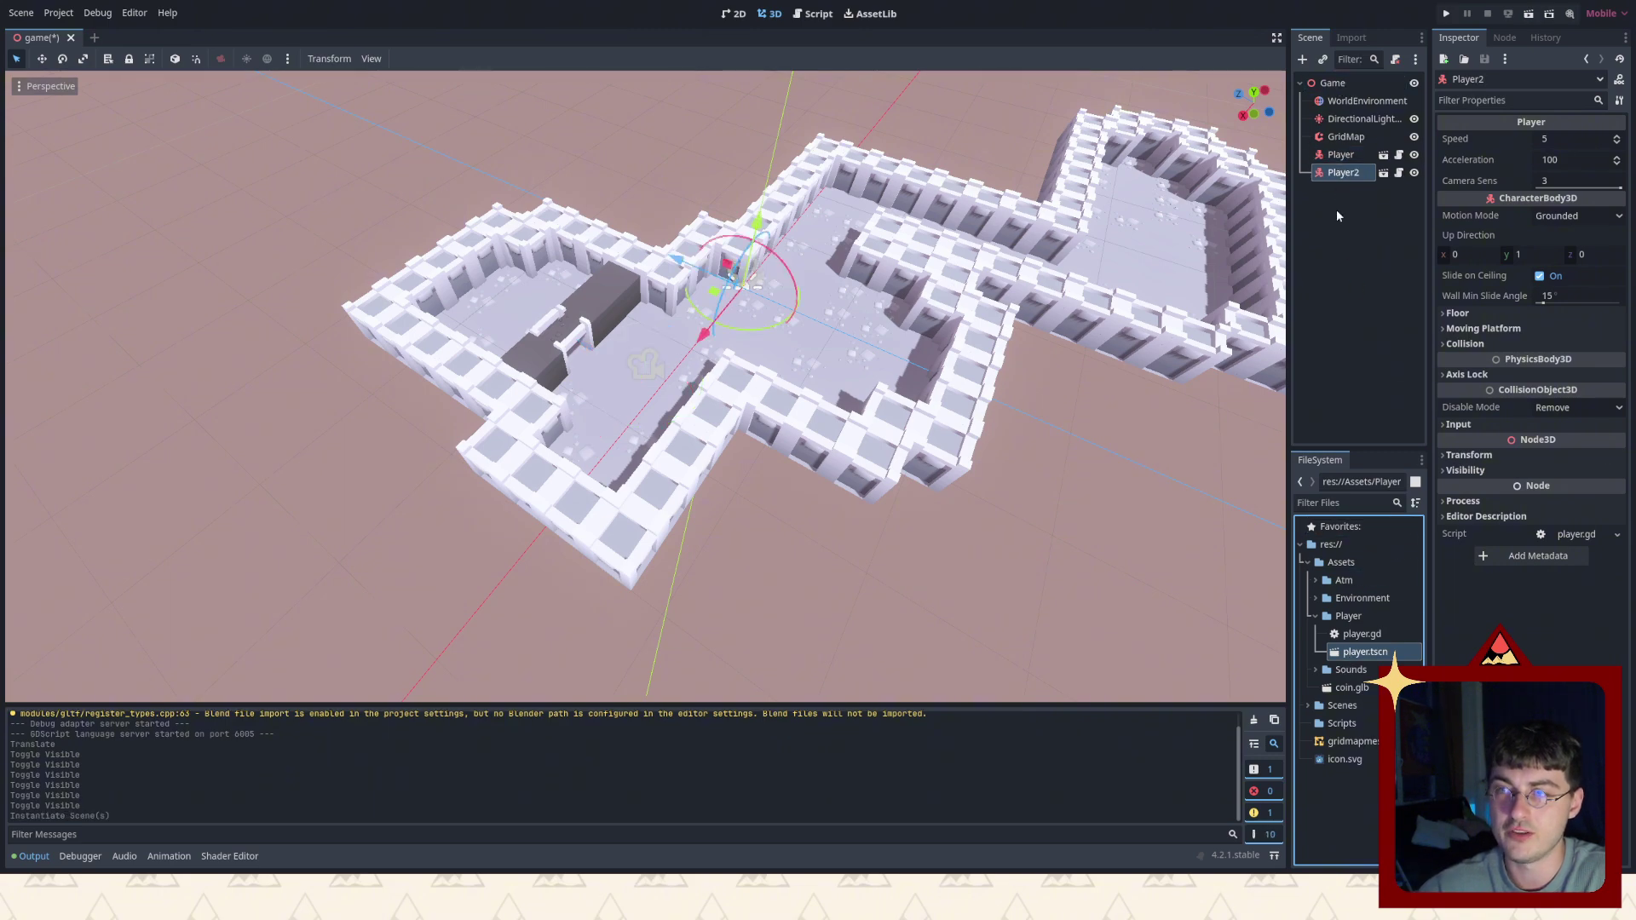
key(ctrl+z)
Open the Player instance's own scene and examine its Camera node from different angles.
click(1338, 156)
click(1383, 154)
click(1344, 119)
scroll(750, 265, up, 6)
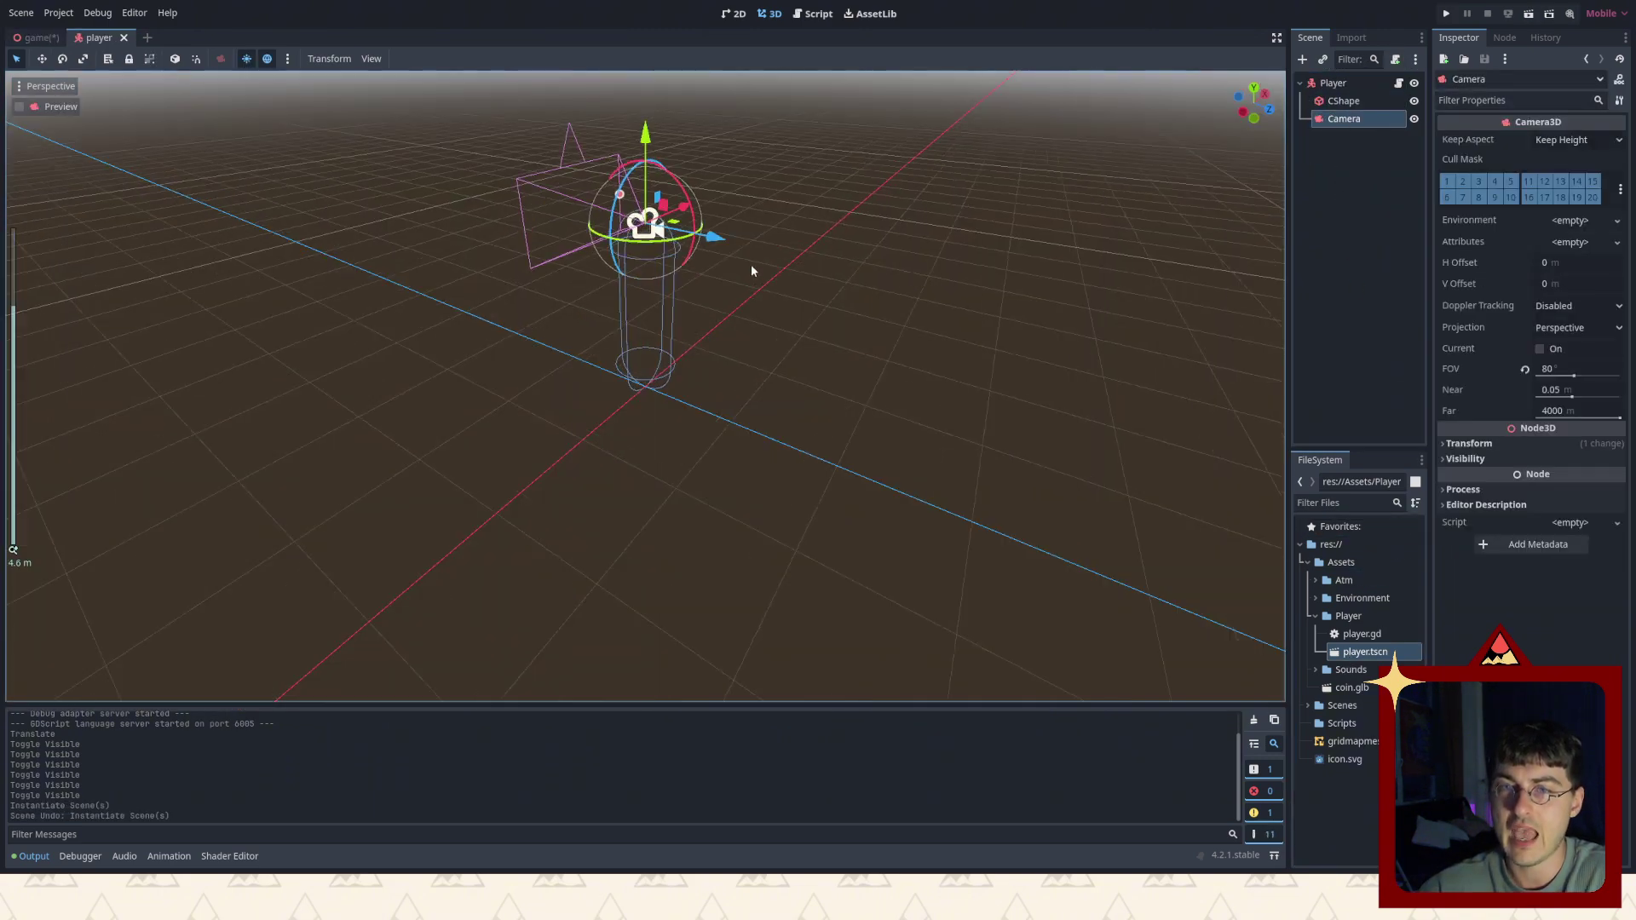
scroll(808, 414, down, 4)
middle_drag(808, 414, 1174, 246)
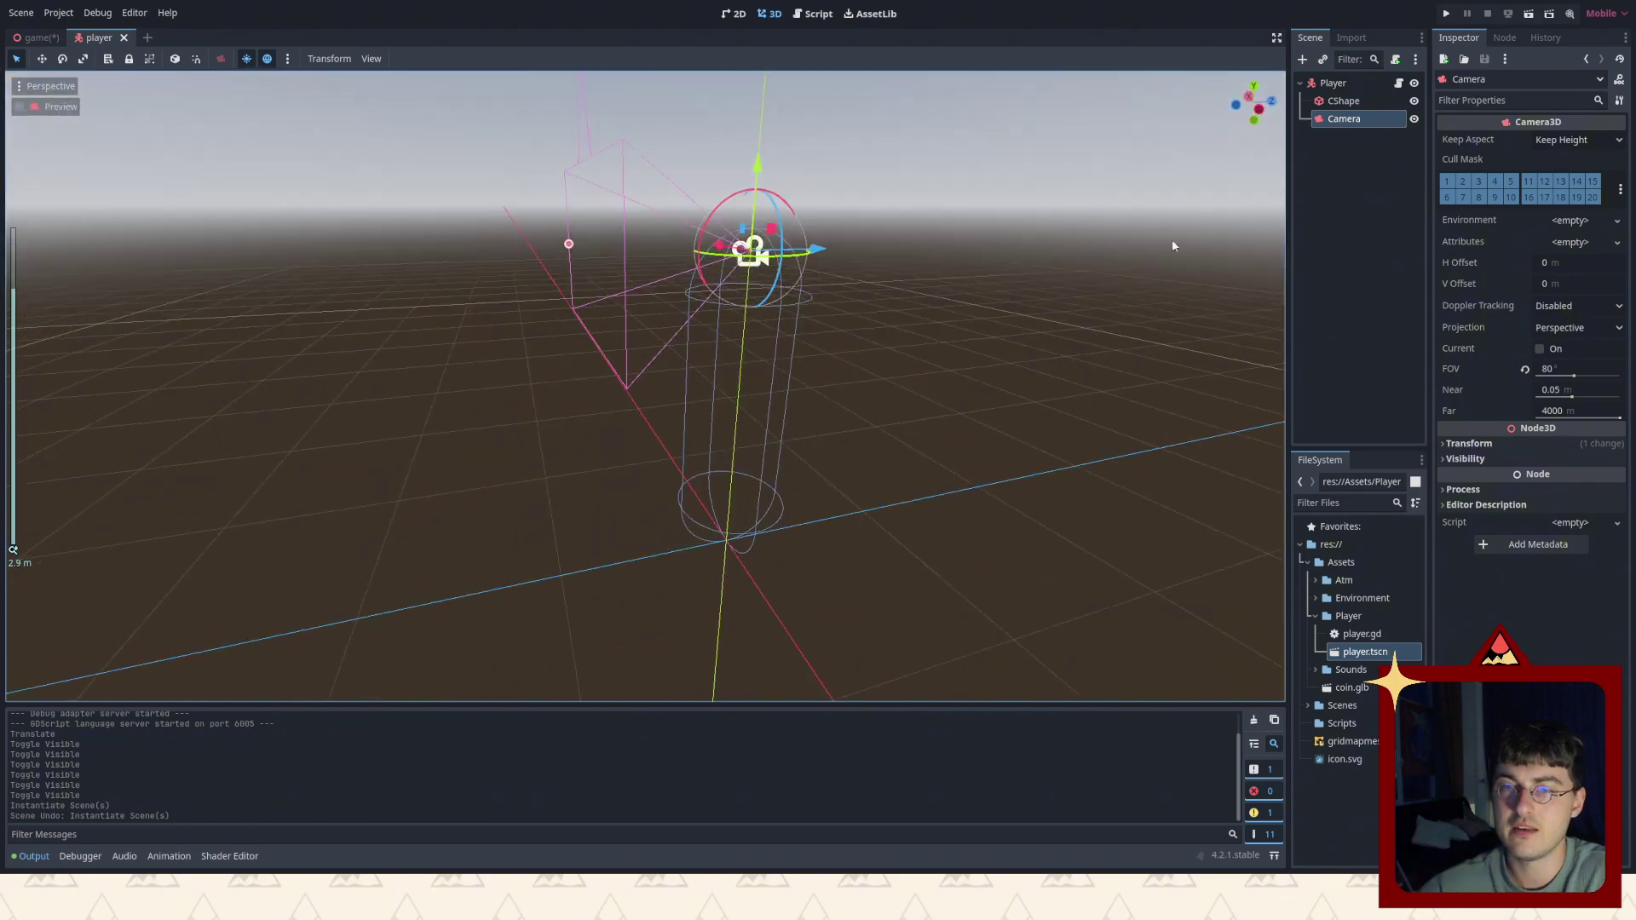
Examine the Player scene's CShape collision capsule up close and from several angles.
click(1344, 101)
middle_drag(774, 370, 786, 335)
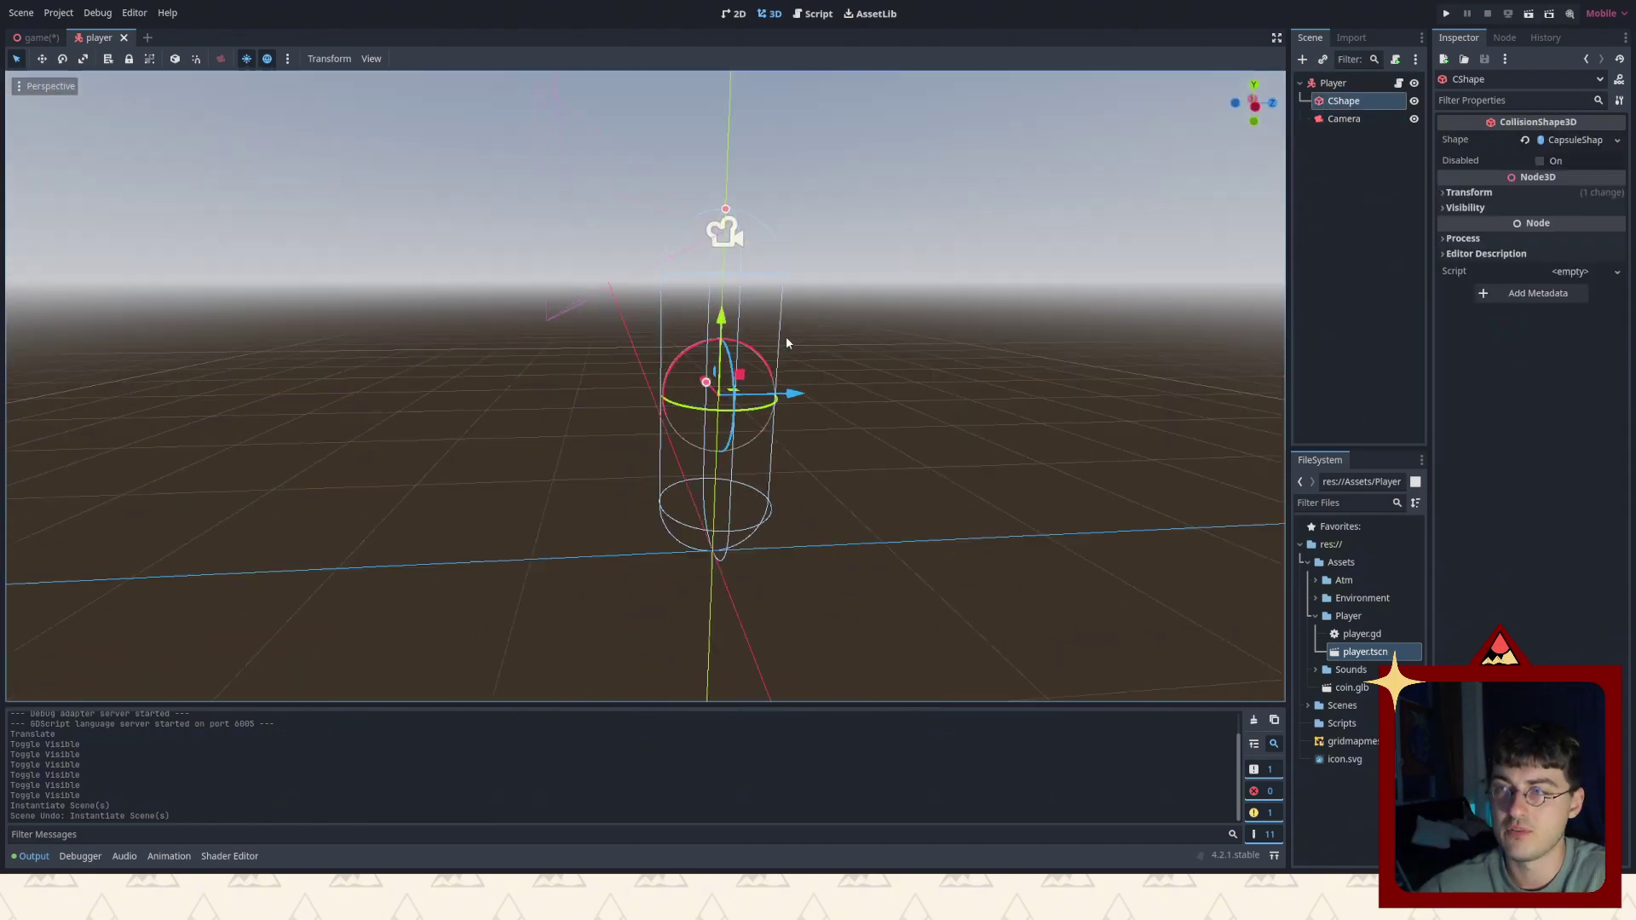
scroll(988, 283, up, 8)
middle_drag(954, 289, 789, 352)
scroll(862, 321, down, 8)
scroll(791, 345, up, 4)
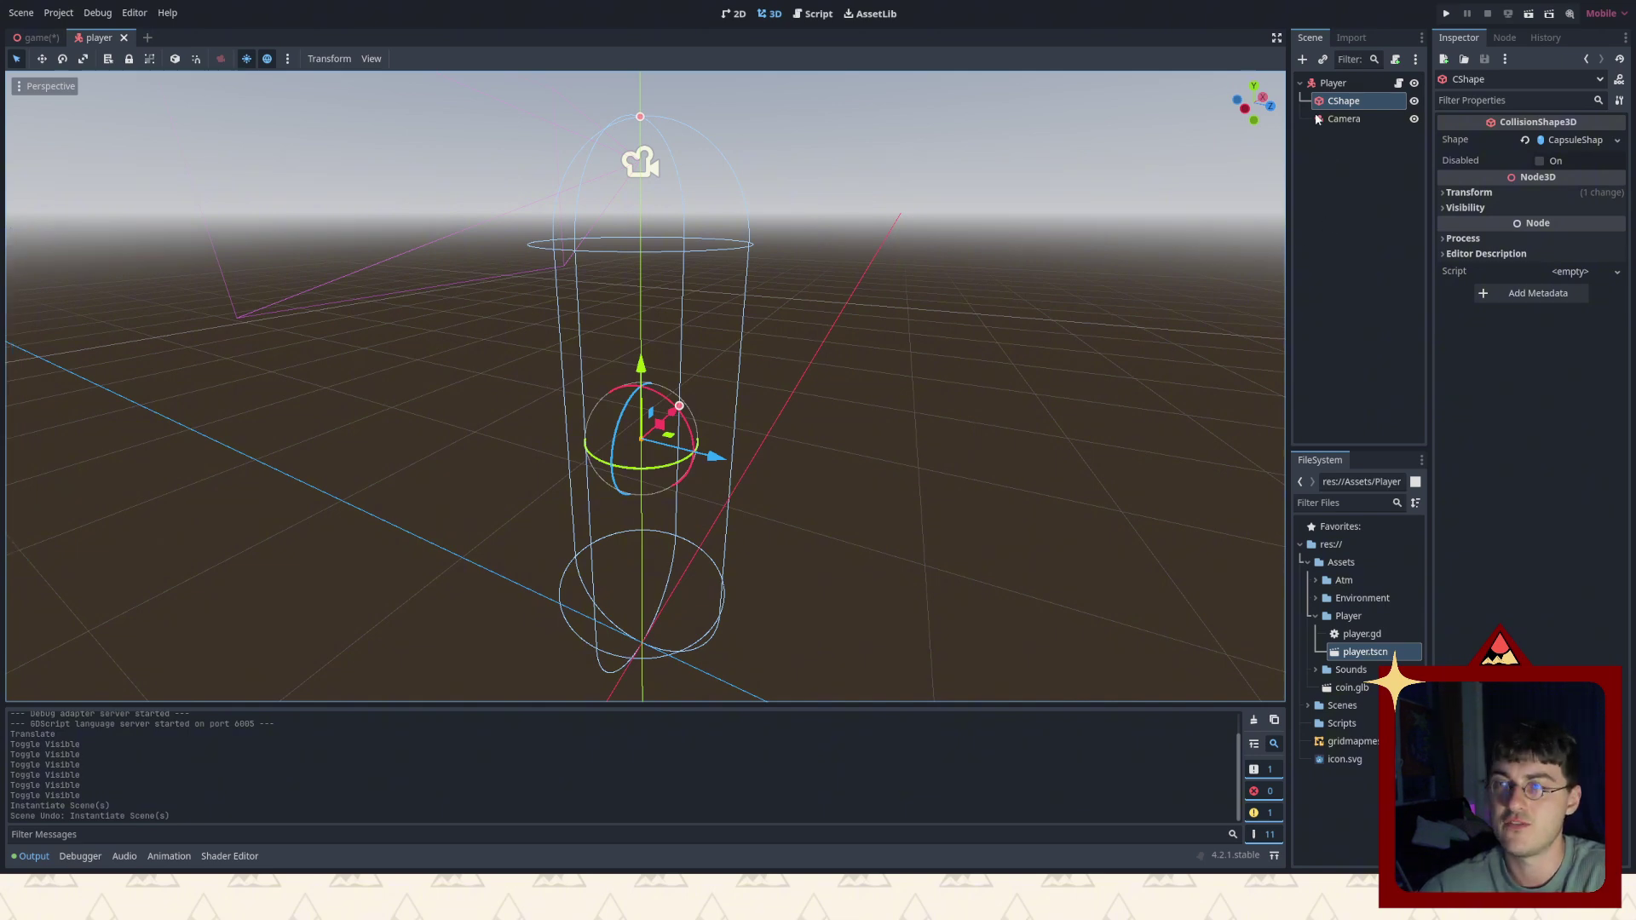
Examine the Player root node and open its attached player.gd script to review the input and movement code.
click(1333, 82)
scroll(793, 333, down, 6)
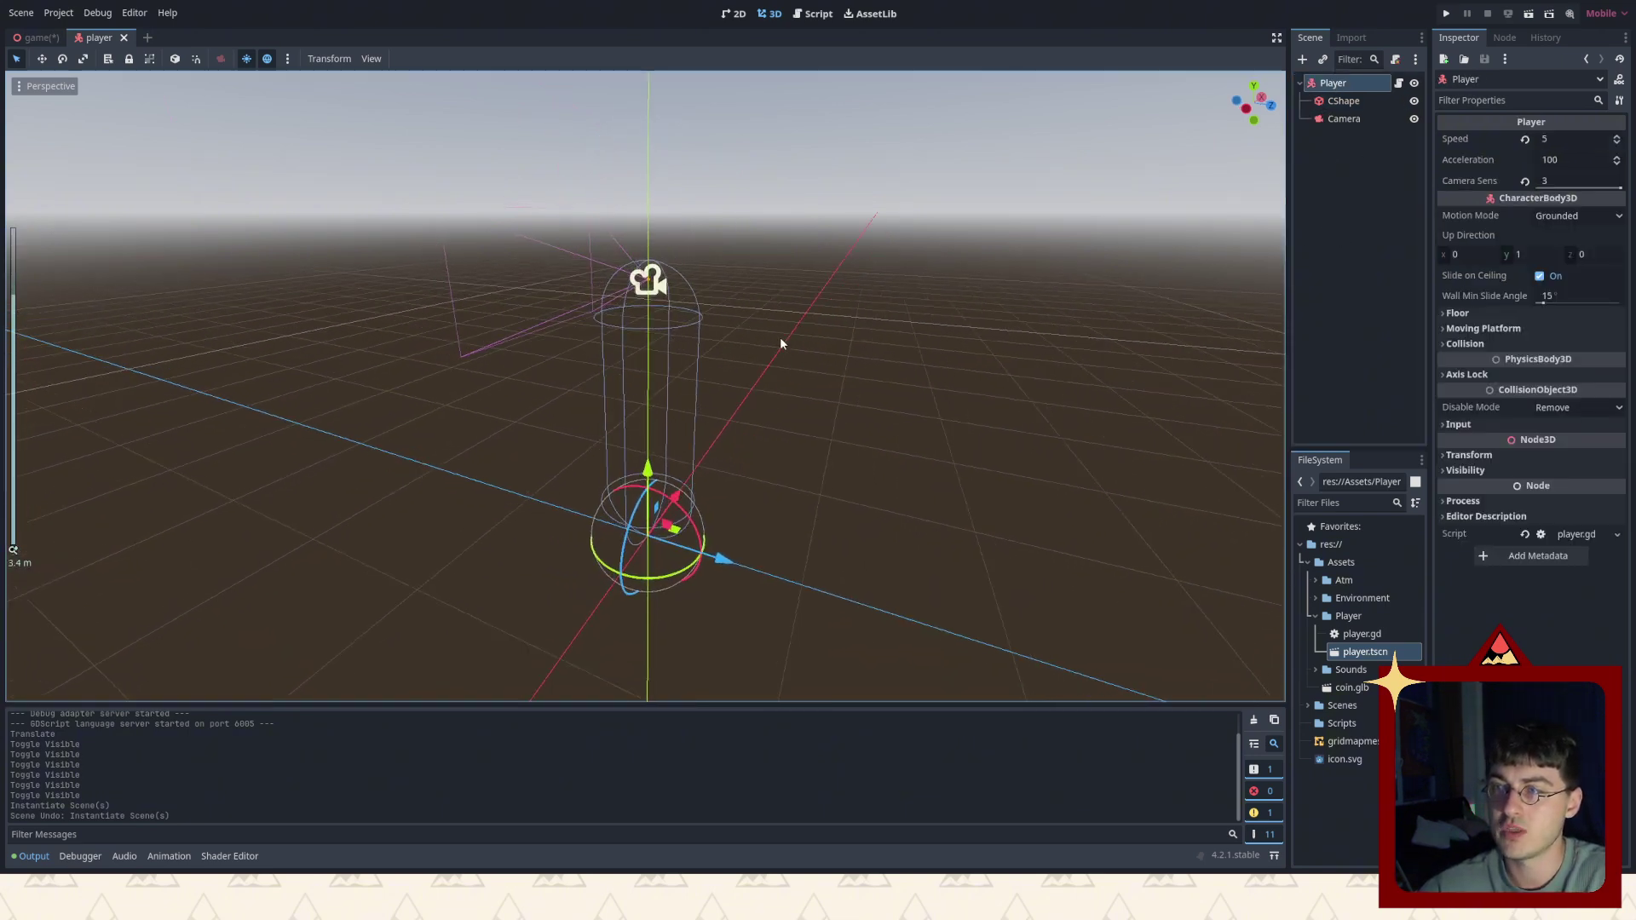
middle_drag(779, 336, 824, 339)
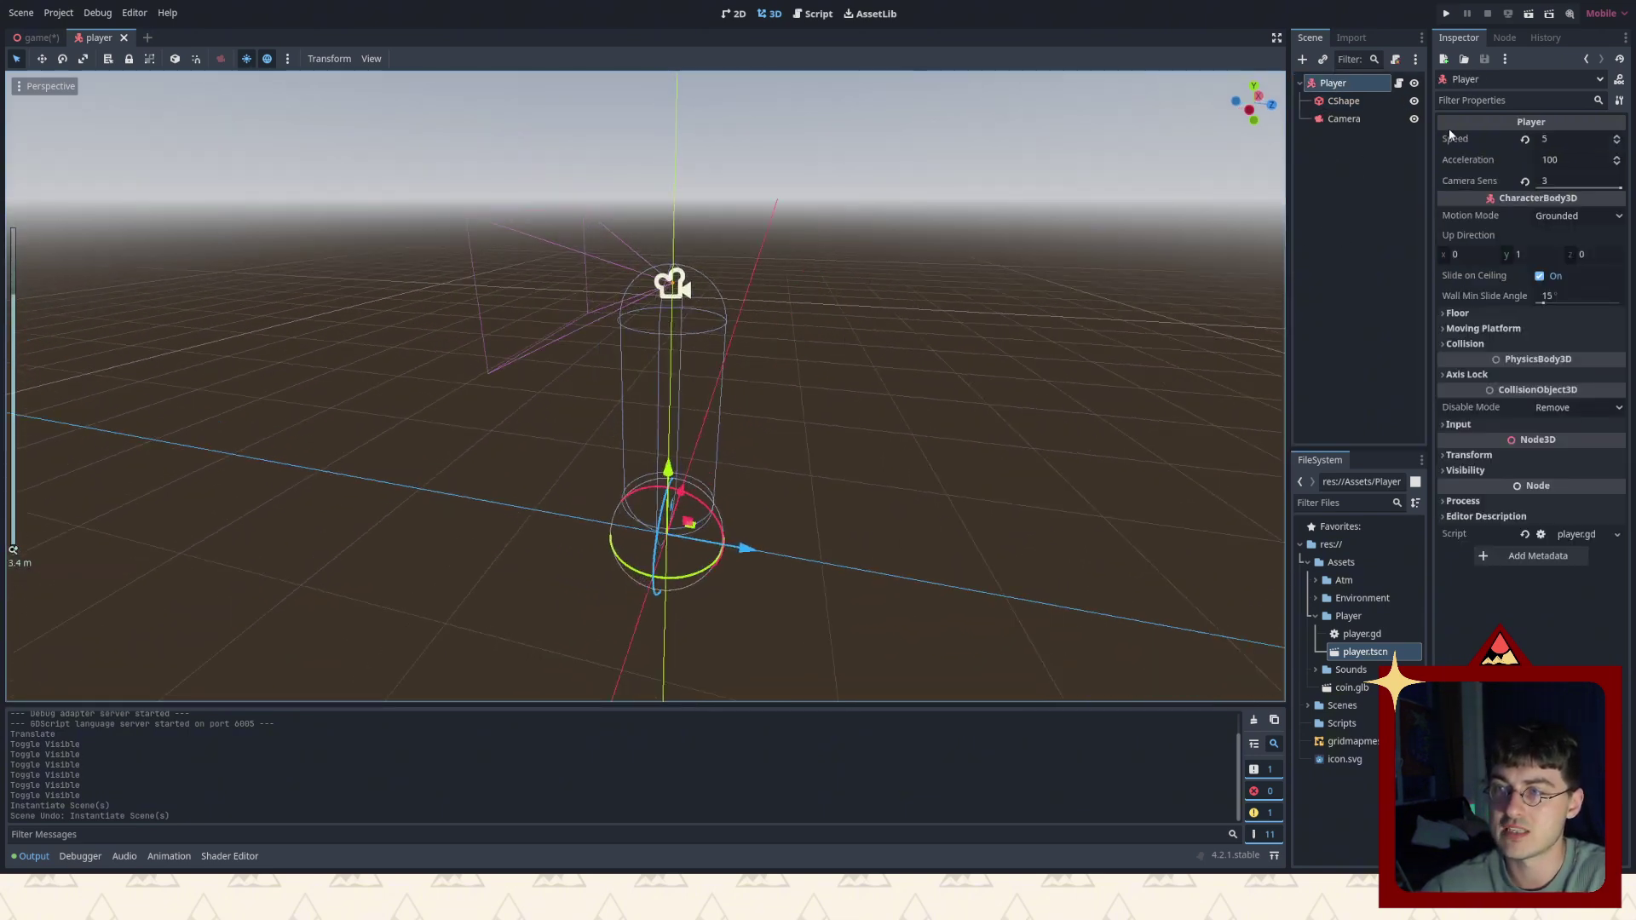
click(1569, 540)
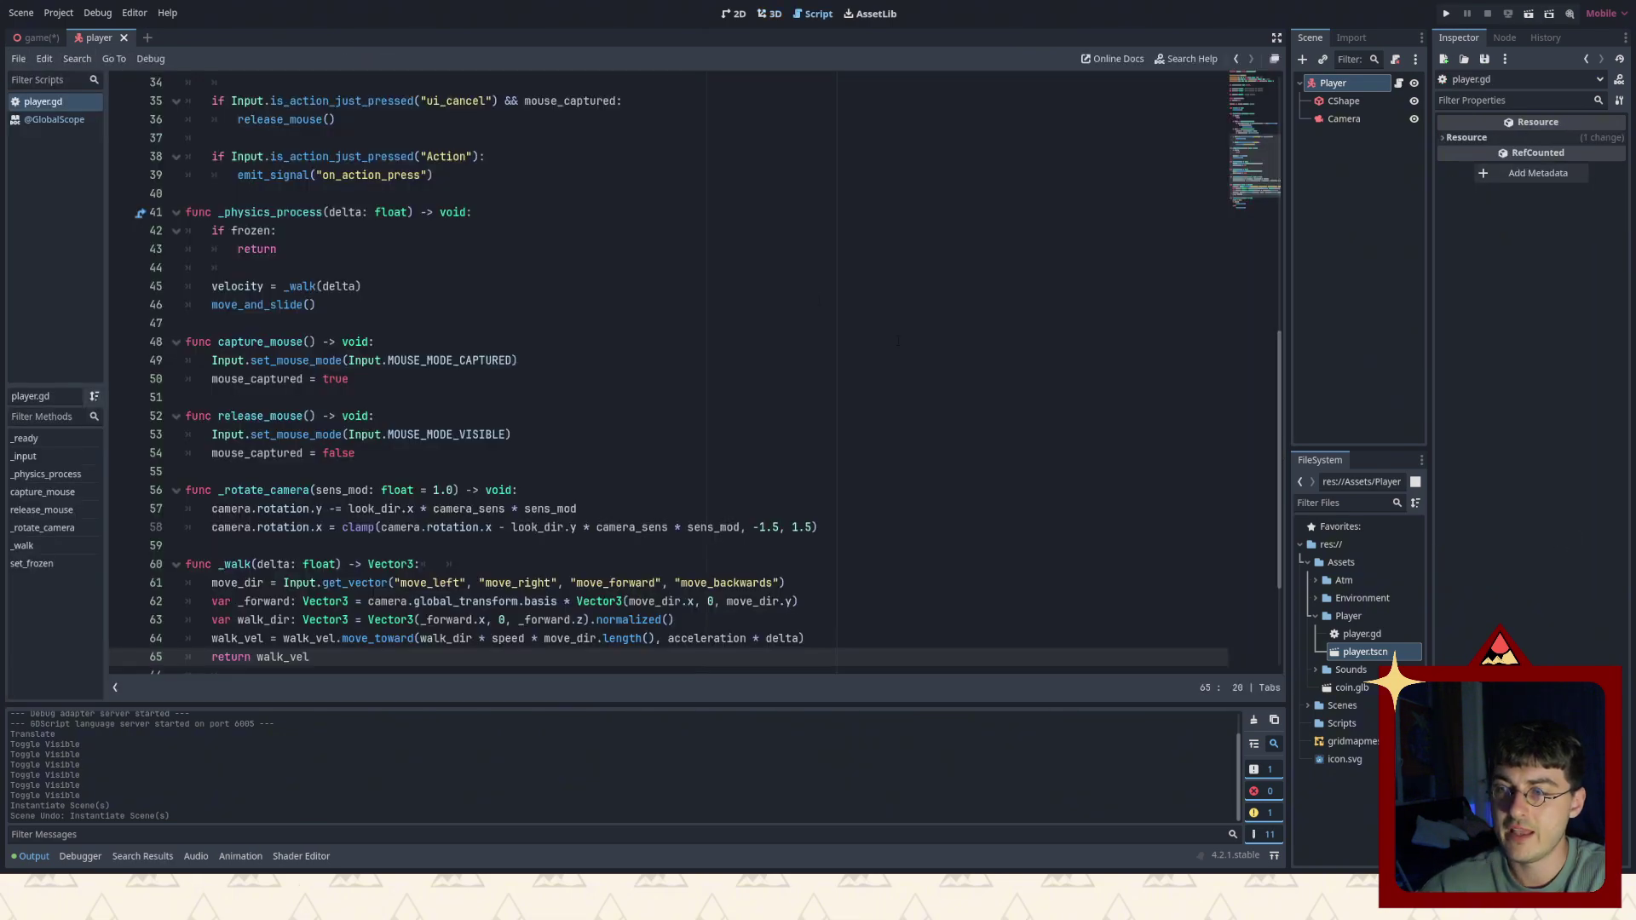
scroll(450, 375, up, 10)
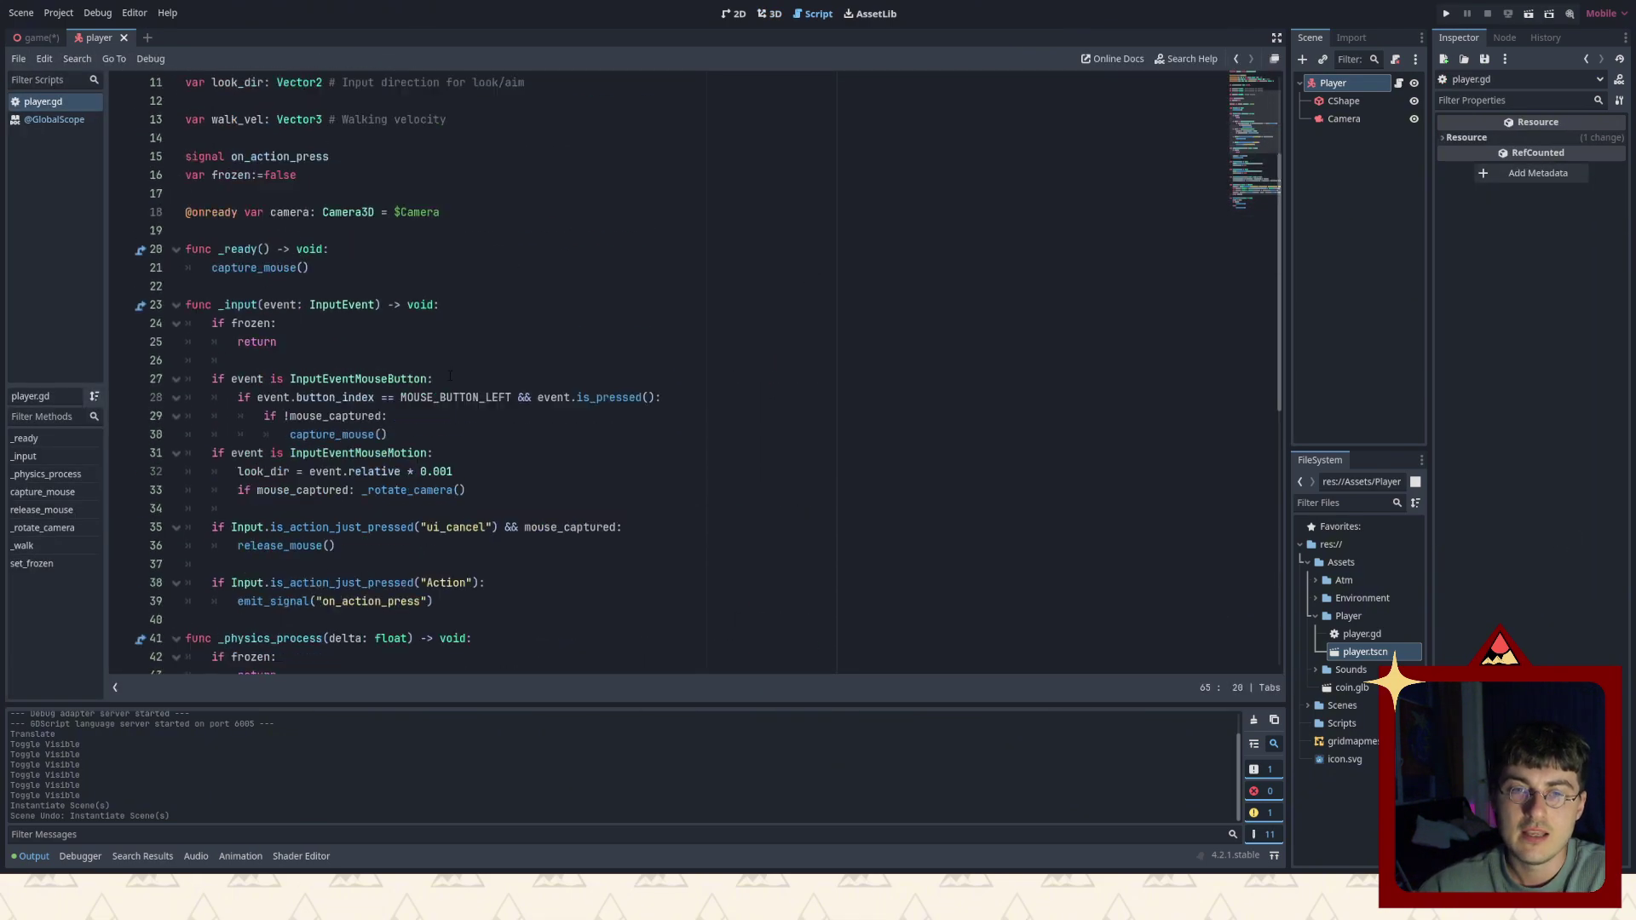
Read through the remaining player.gd functions, from _input and _physics_process down to _walk and set_frozen.
scroll(450, 375, down, 7)
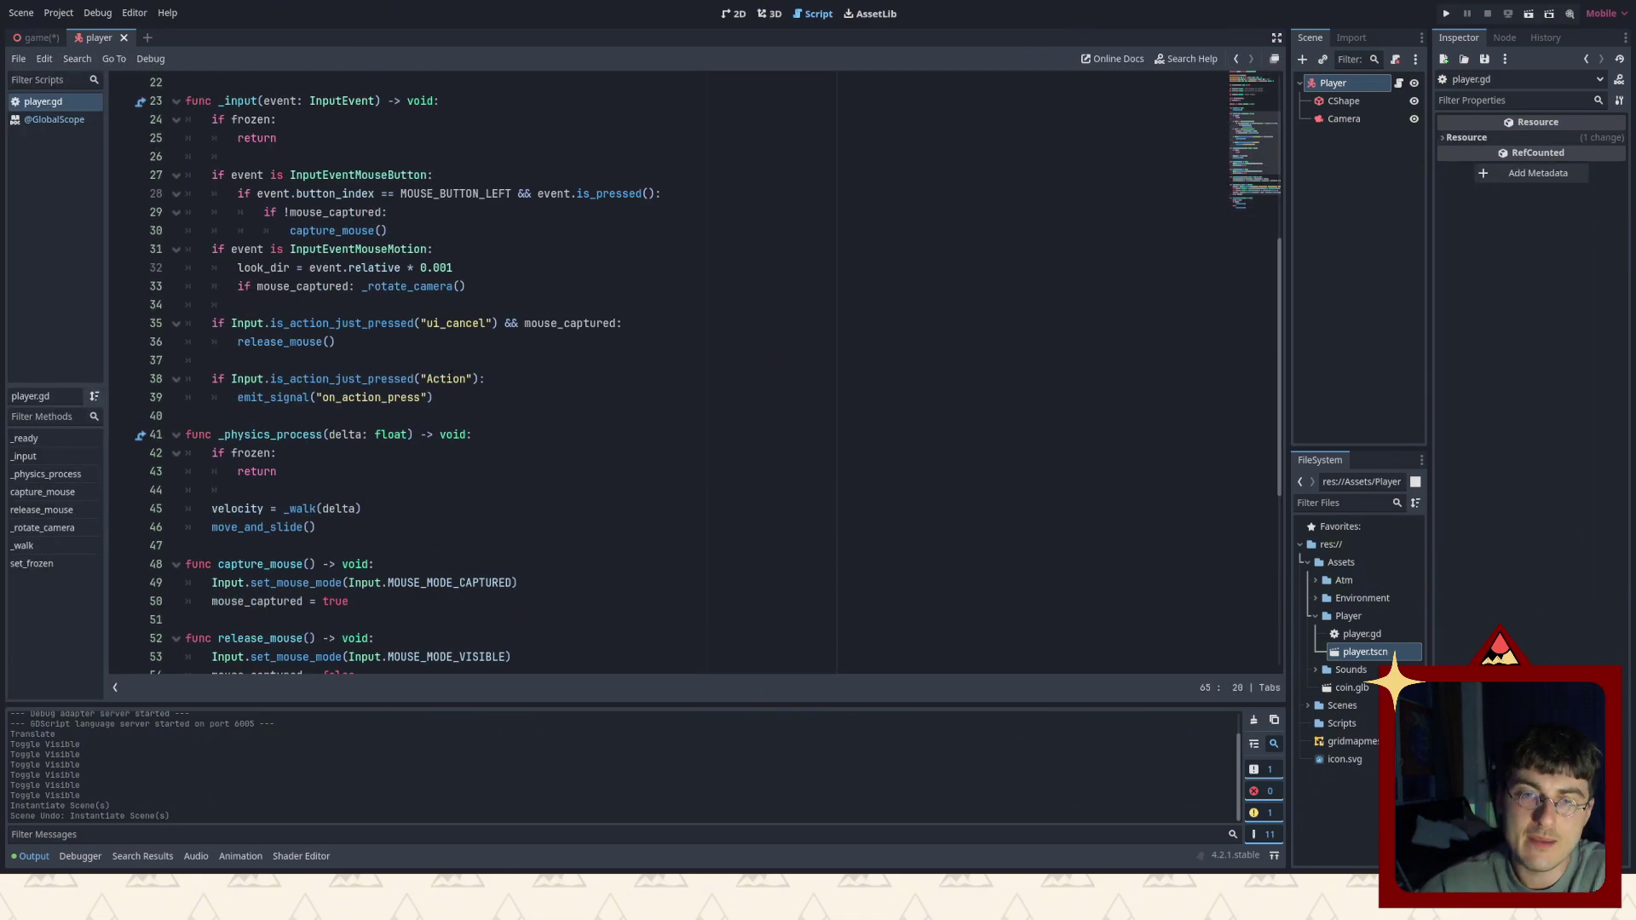
scroll(450, 375, down, 7)
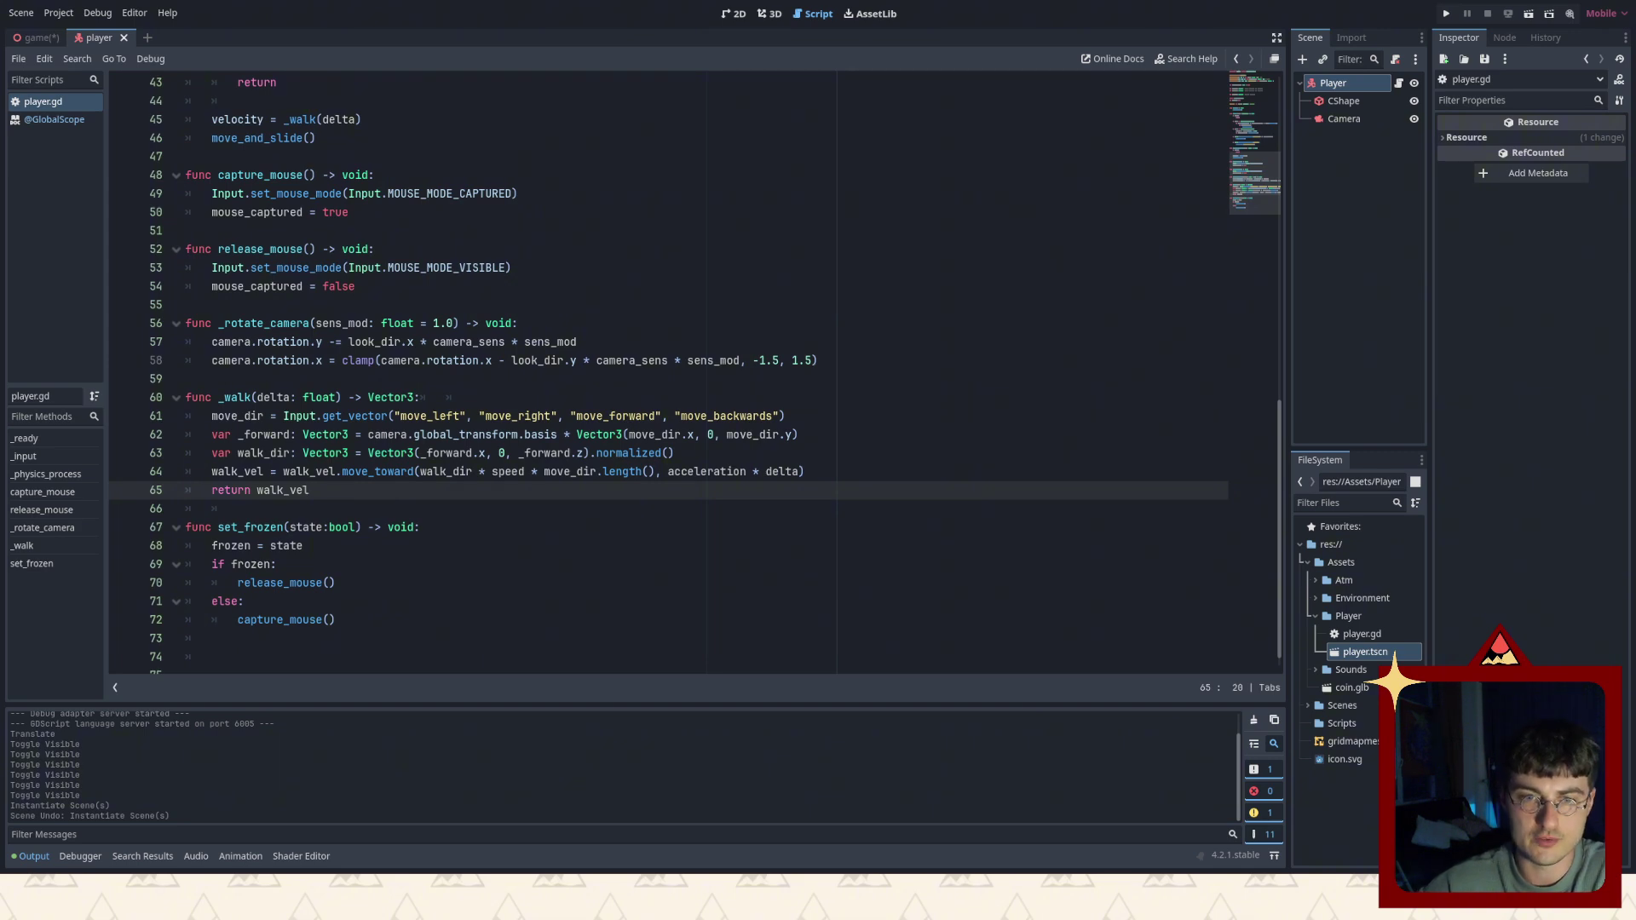
drag(371, 622, 186, 100)
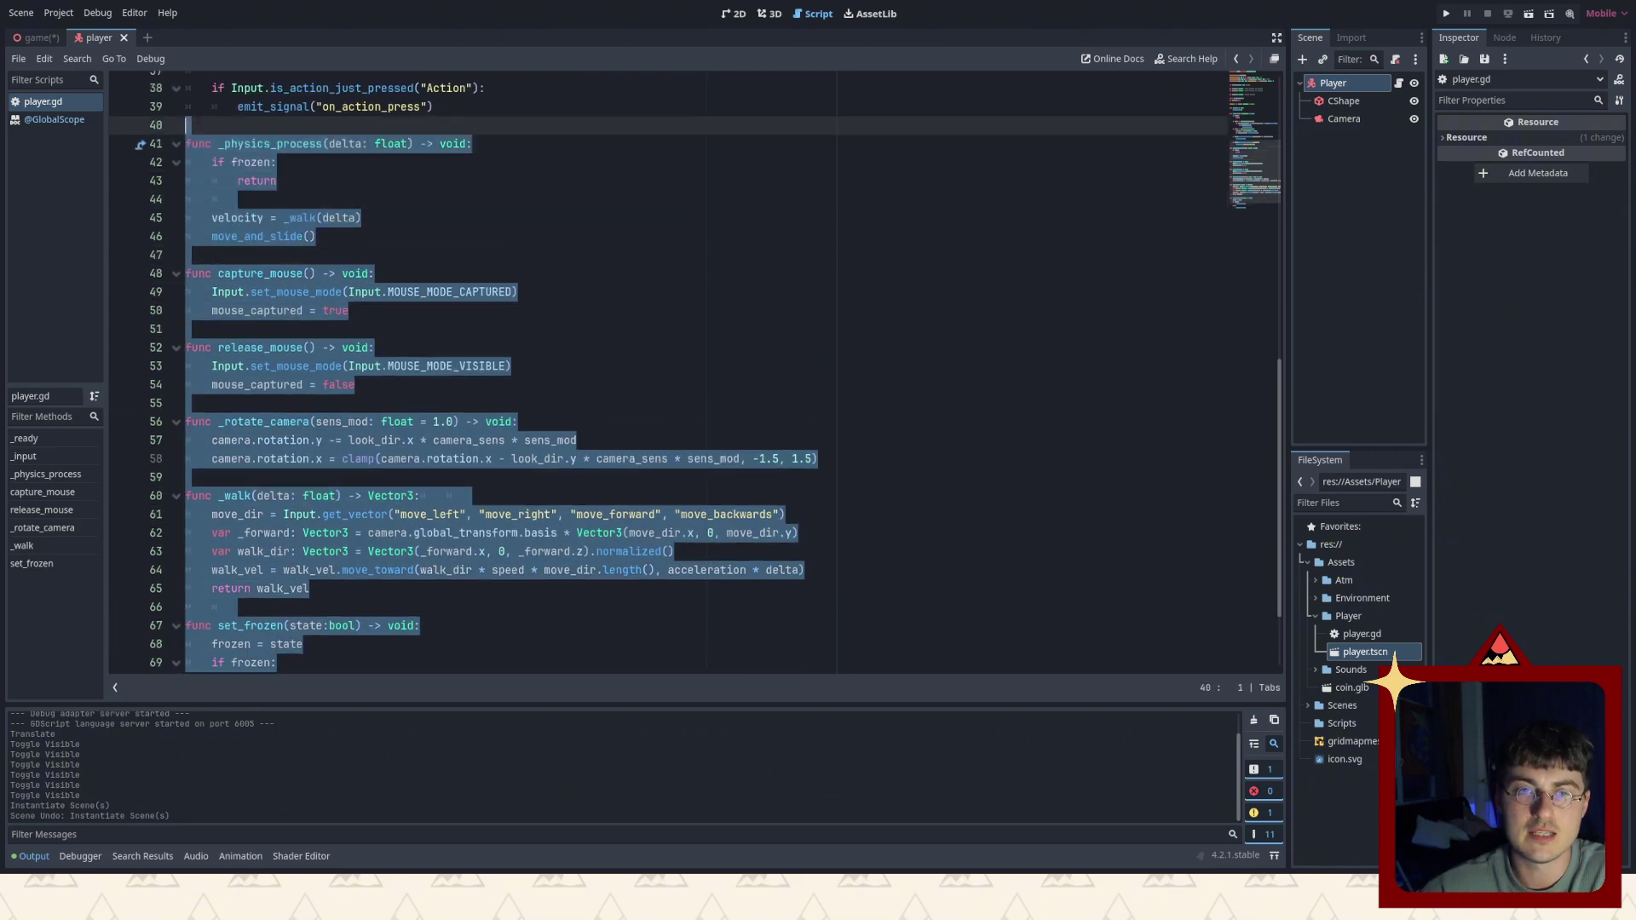
scroll(511, 256, up, 6)
Return to the 3D view, close the player scene, and run the project with its game window maximized.
click(768, 14)
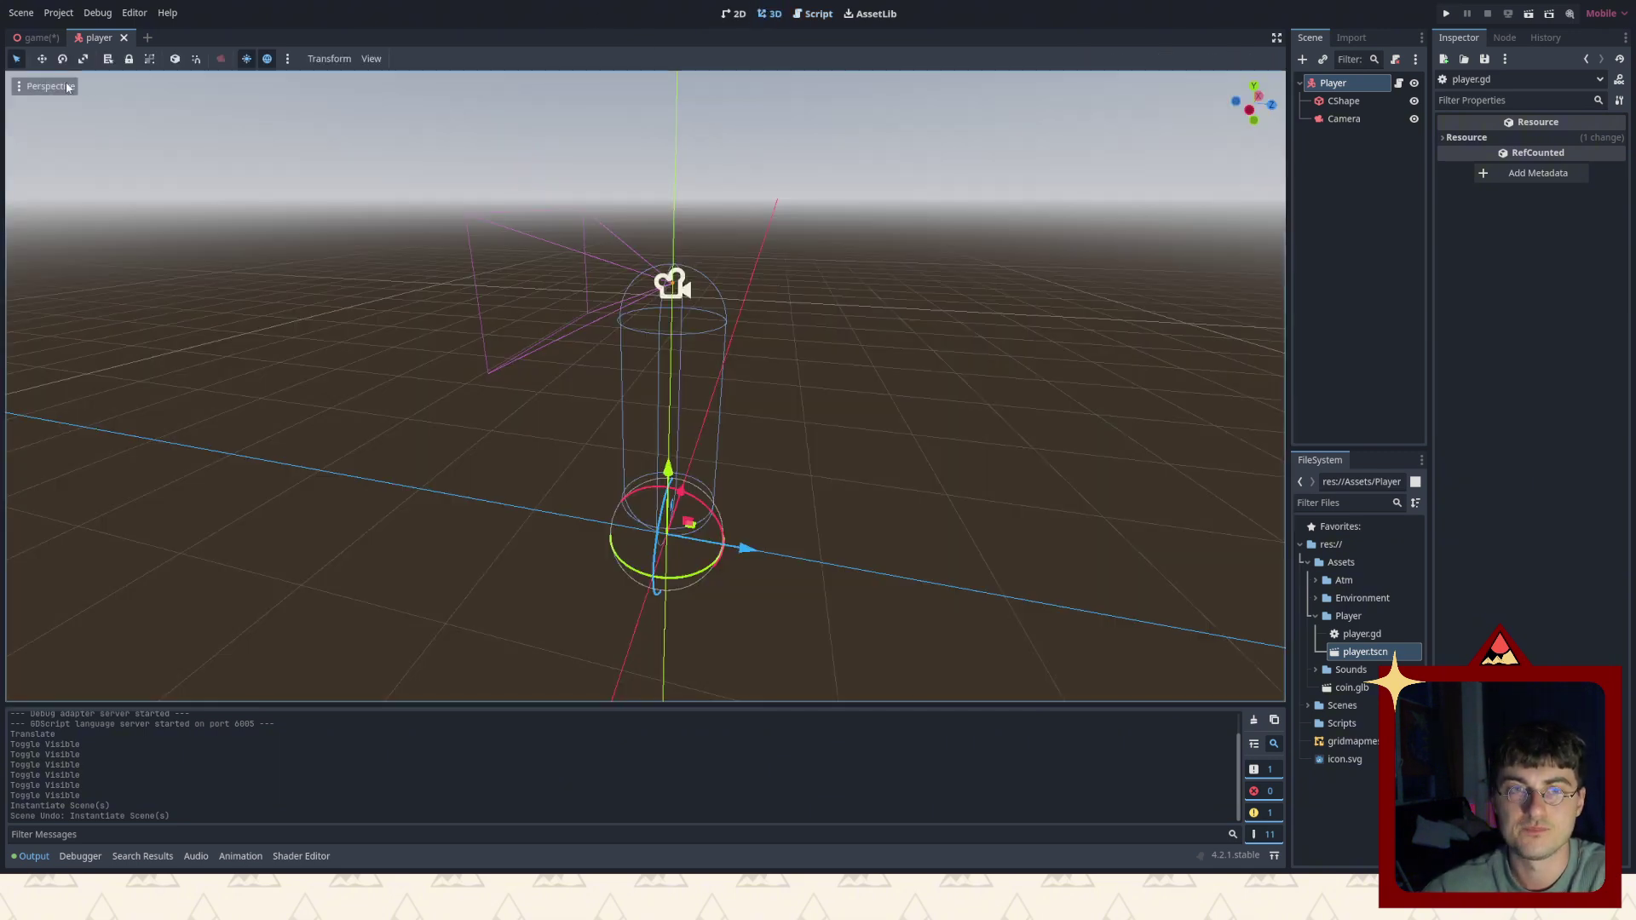
click(123, 37)
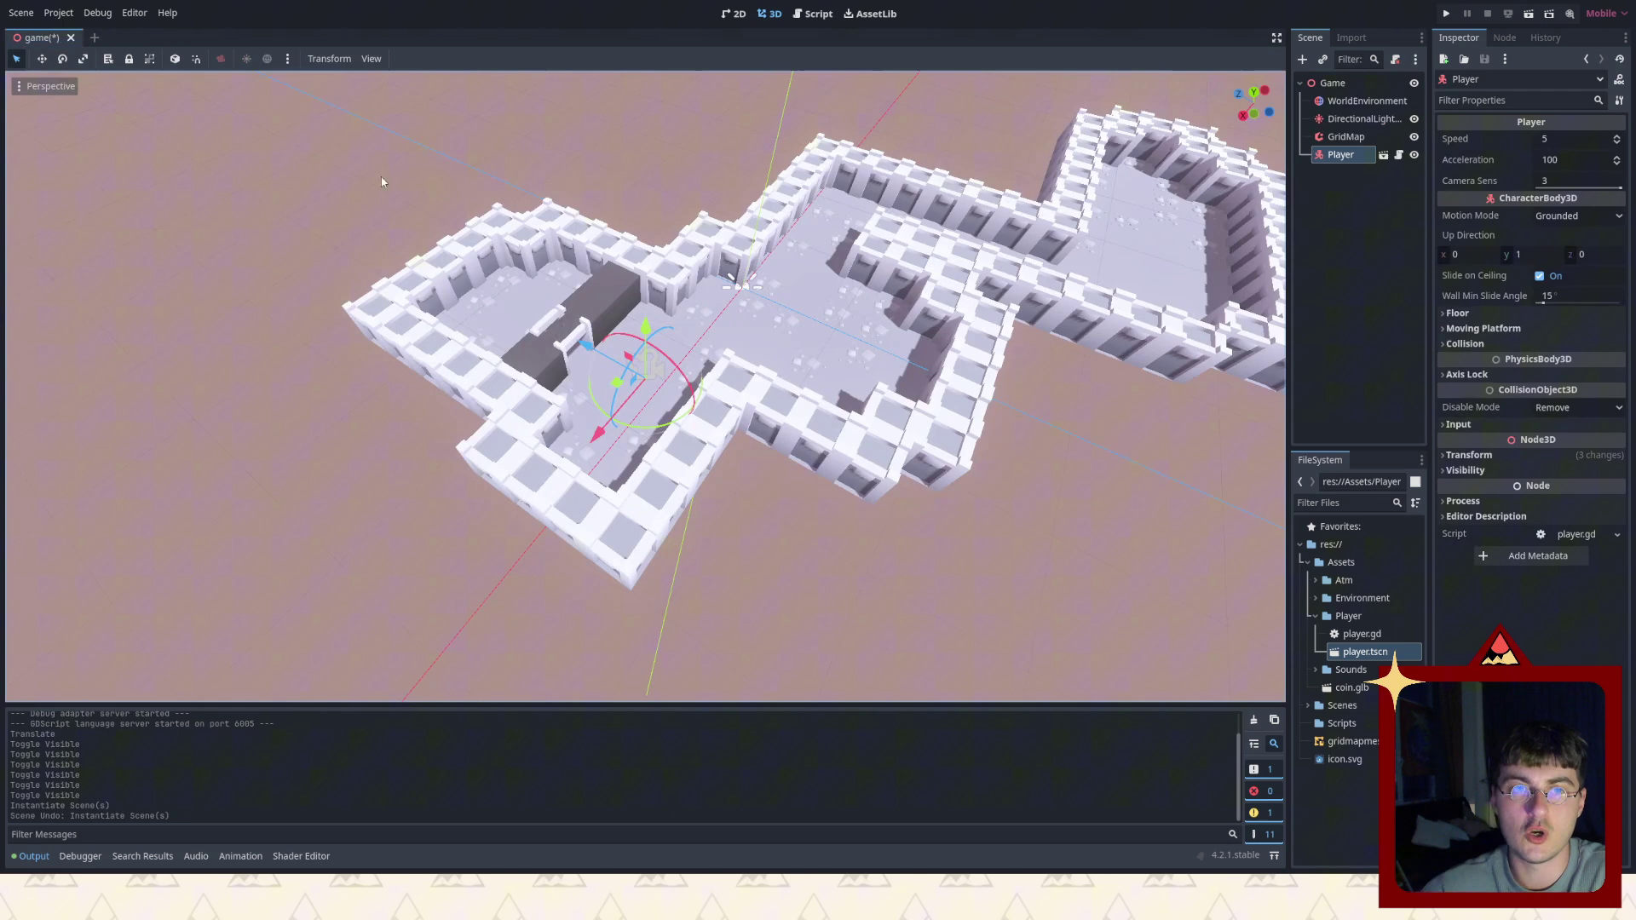
click(1446, 15)
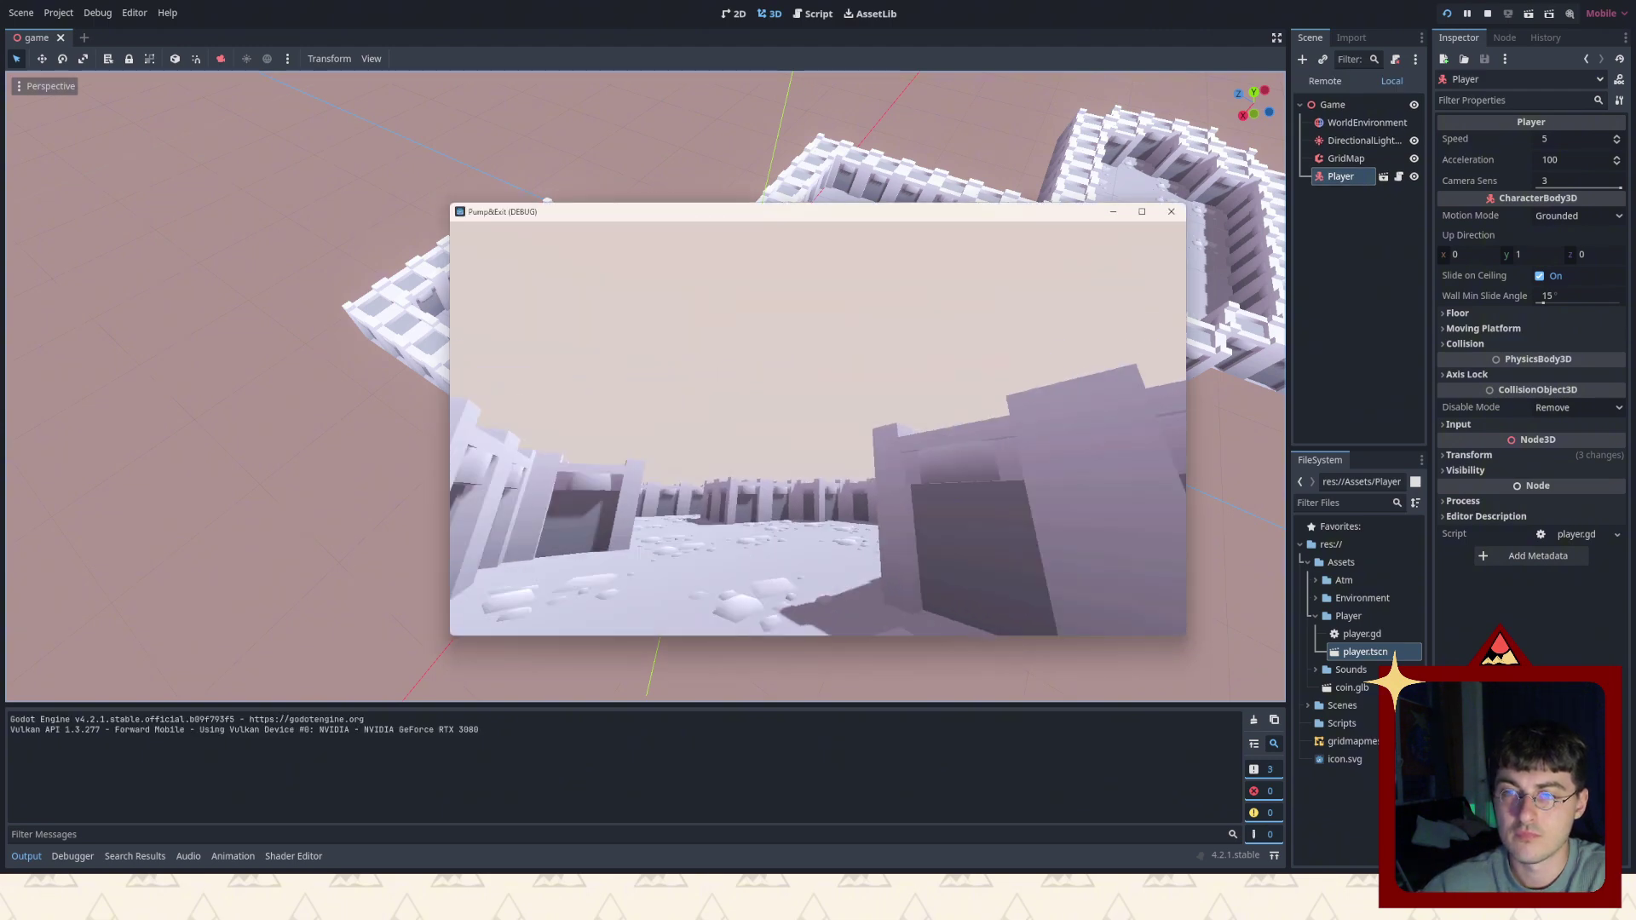
click(1142, 212)
Walk the player through the running level to test the movement and look around the walled areas.
key(w)
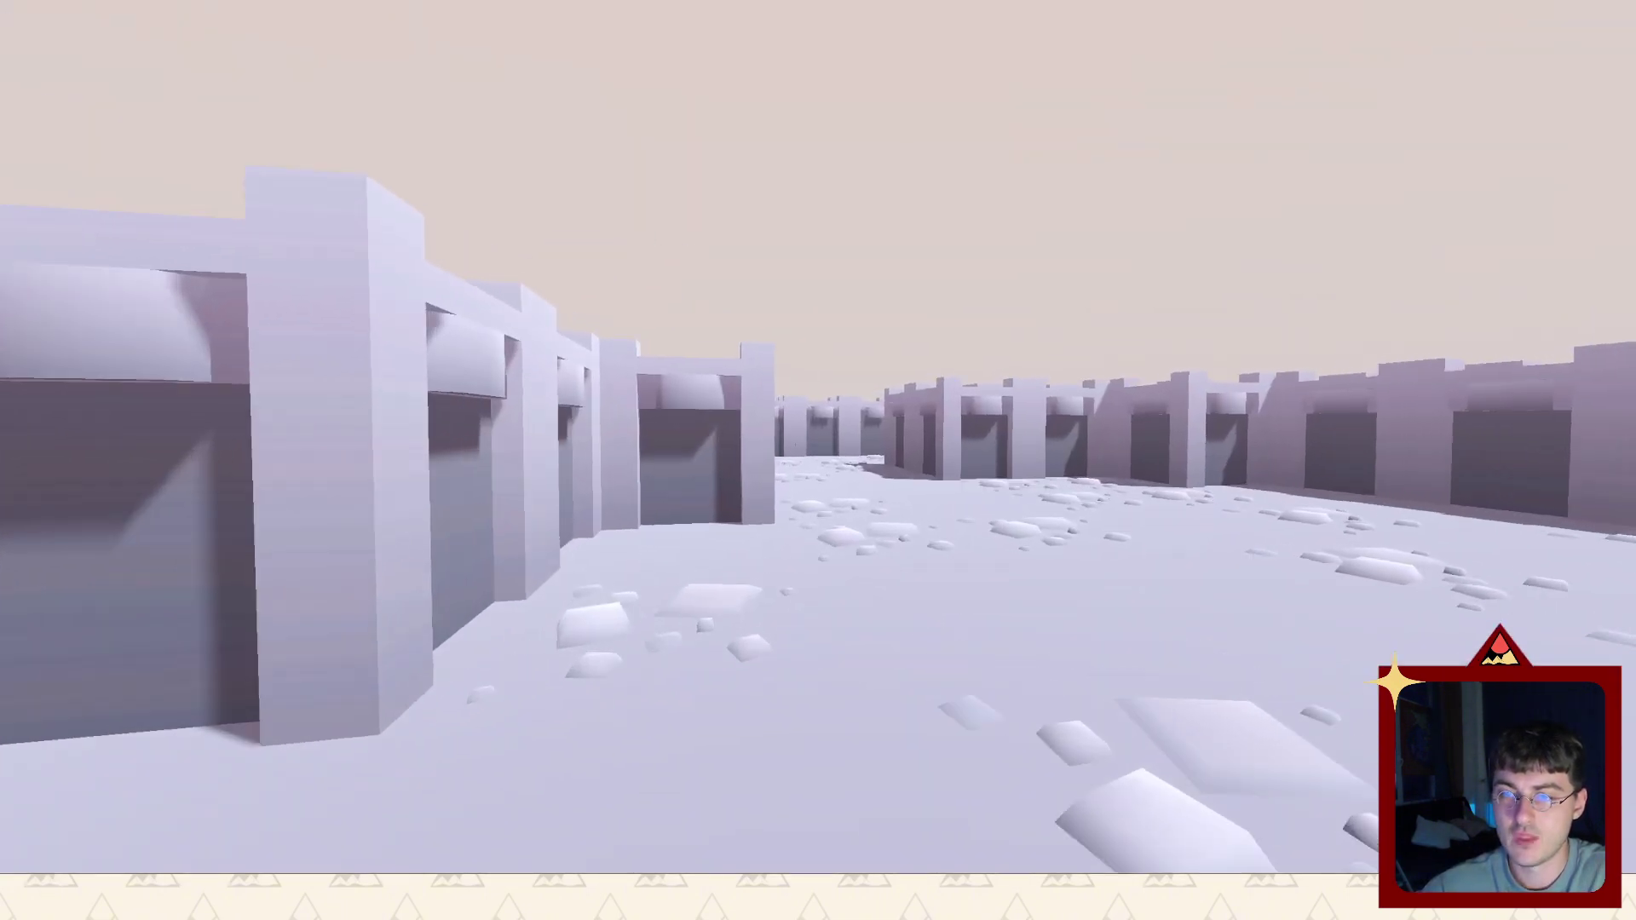
key(a)
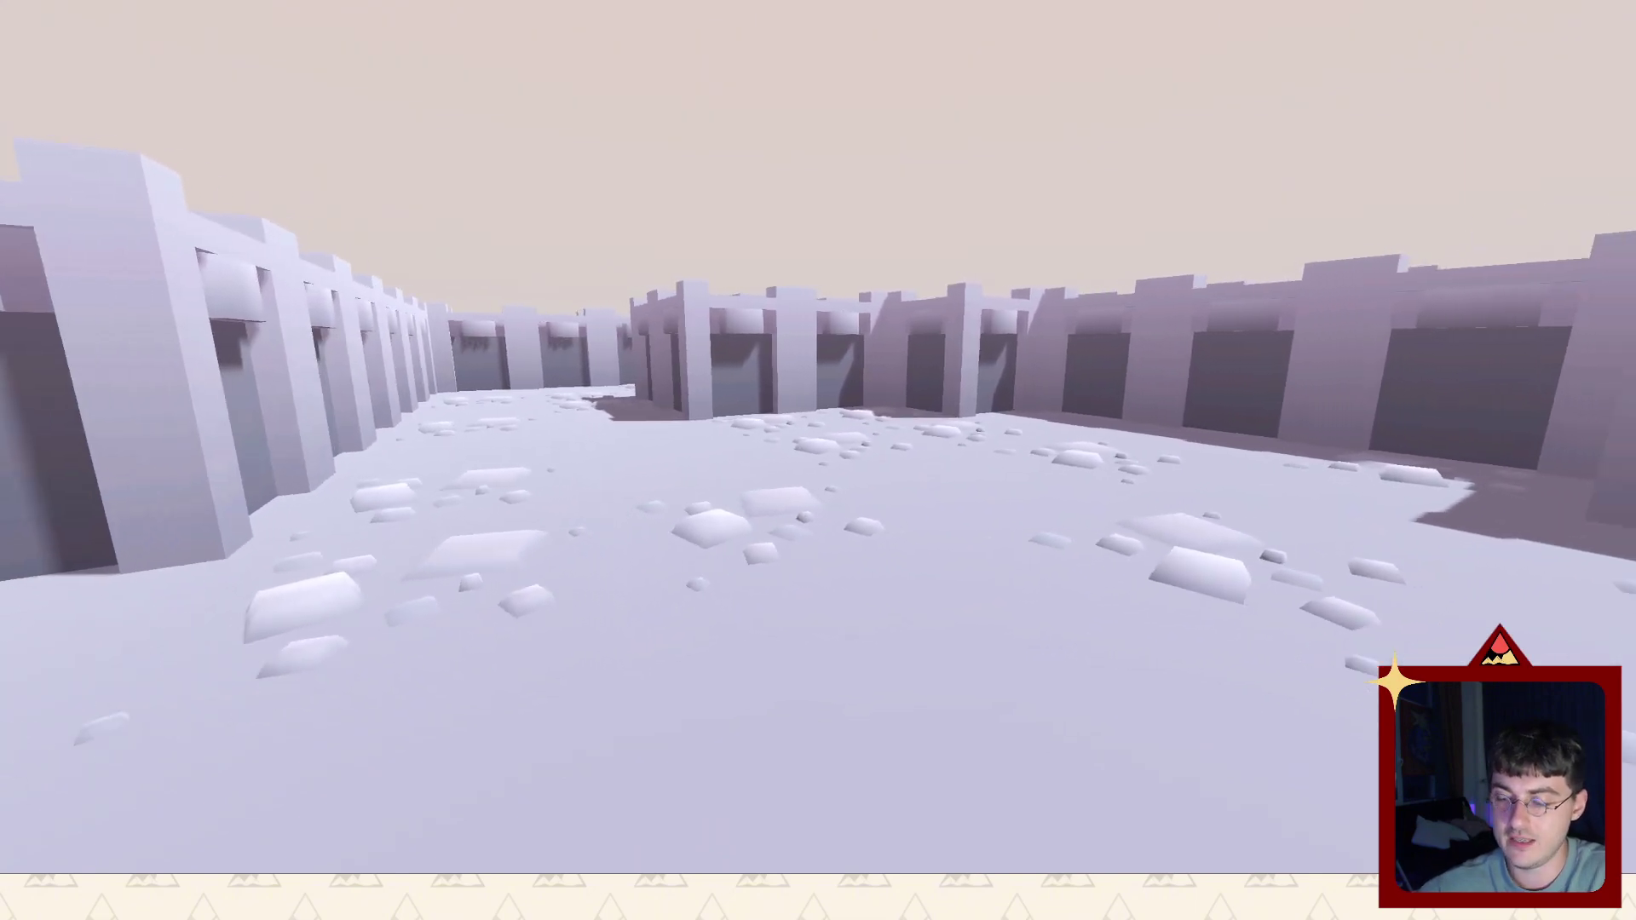
key(w)
key(w)
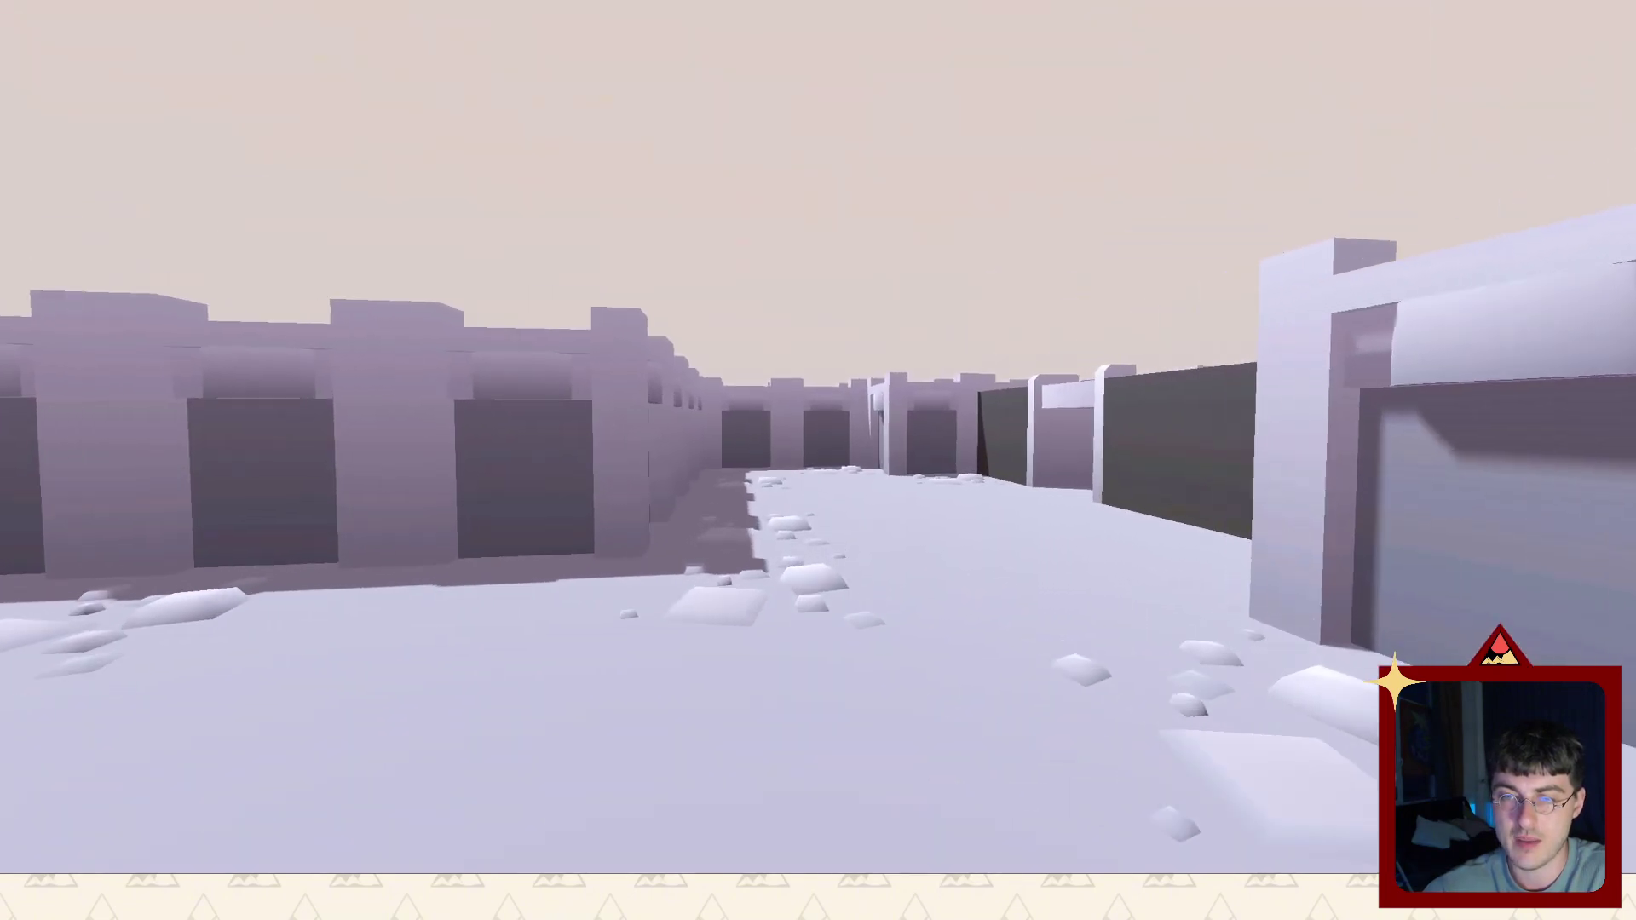
key(w)
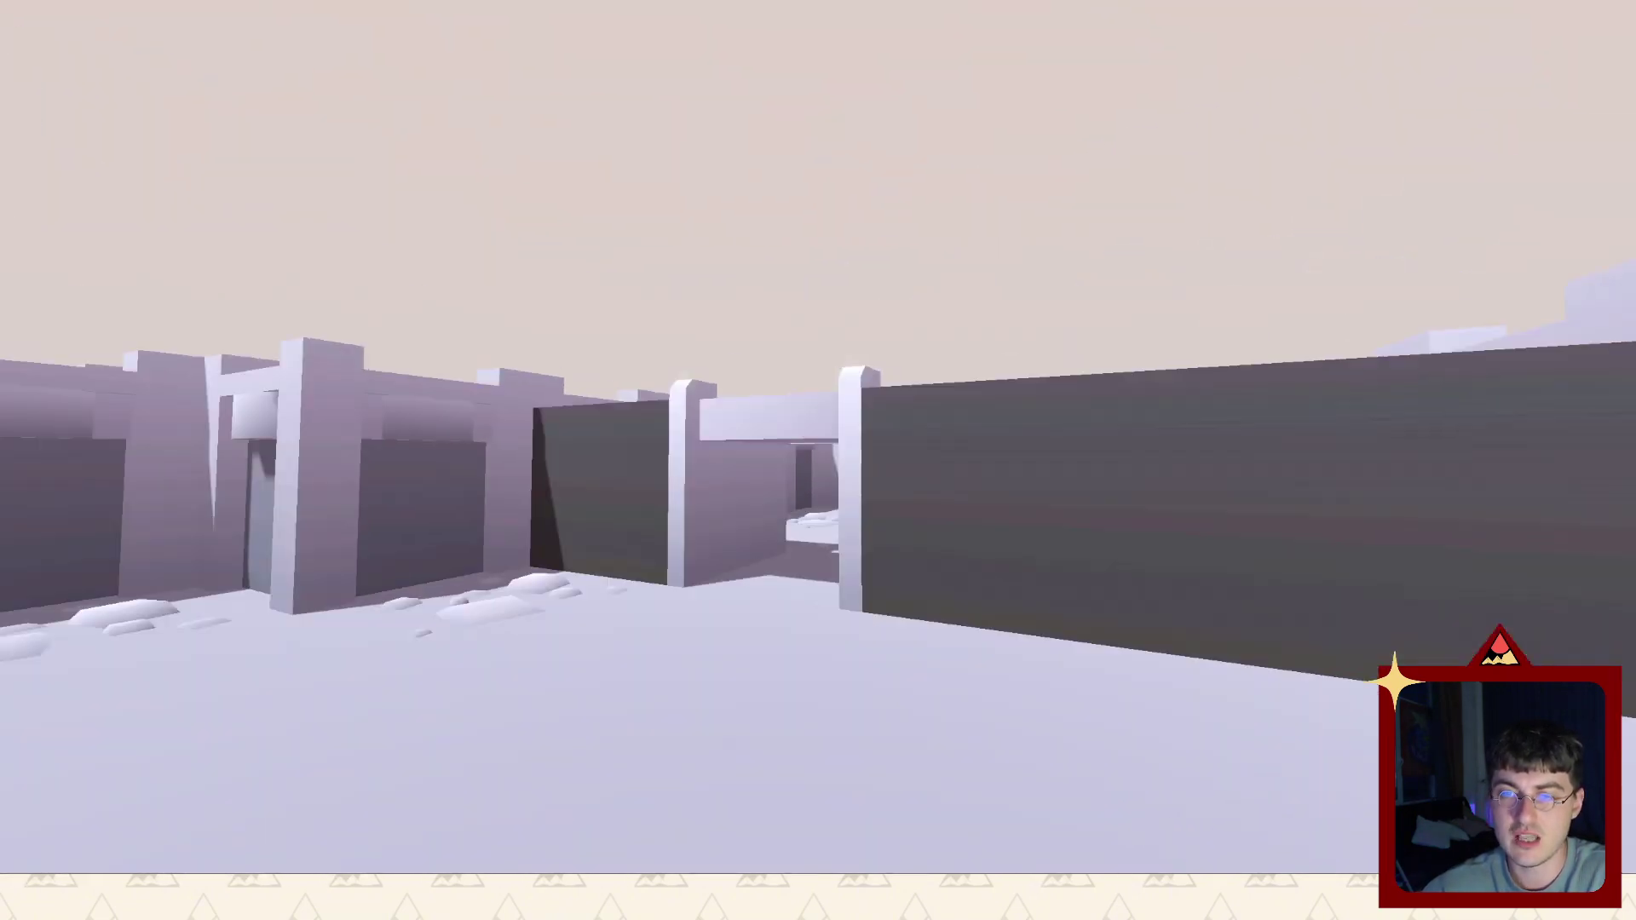